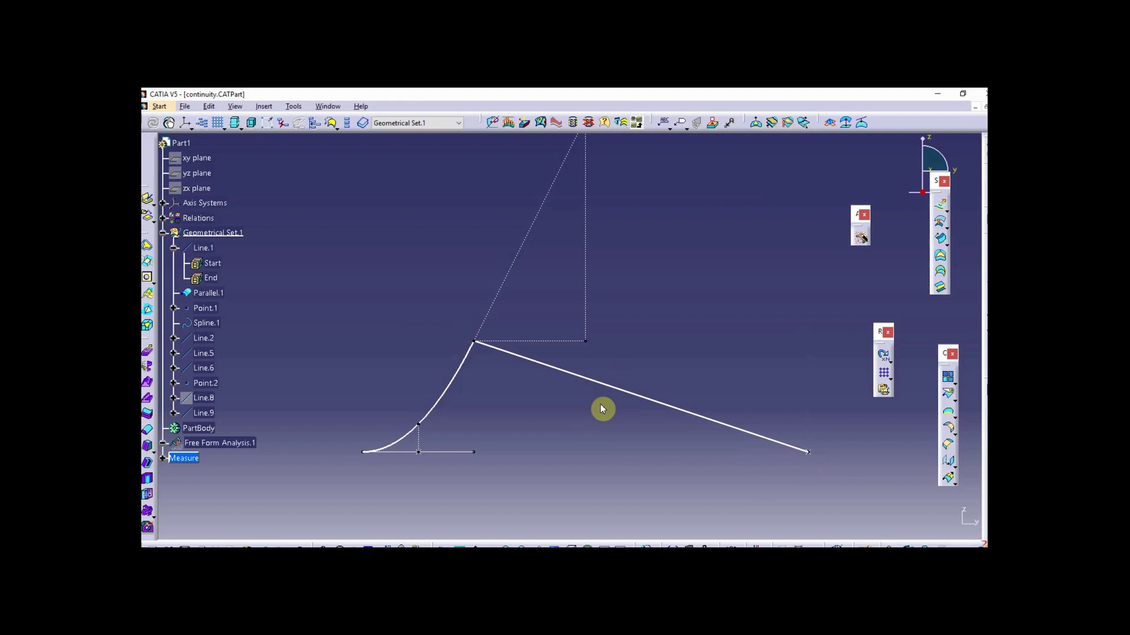
Pan the view and select Spline.1, the long curve from the corner point to the far end
{"action": "middle_click_drag", "start_coordinate": [570, 384], "coordinate": [547, 449]}
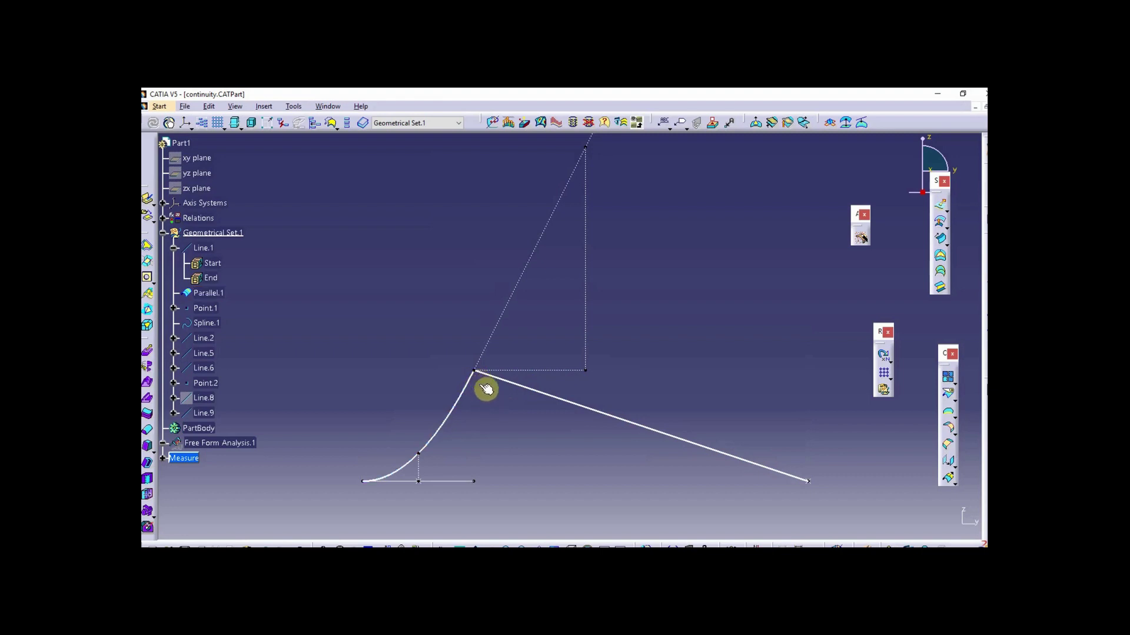
{"action": "middle_click_drag", "start_coordinate": [492, 401], "coordinate": [479, 396]}
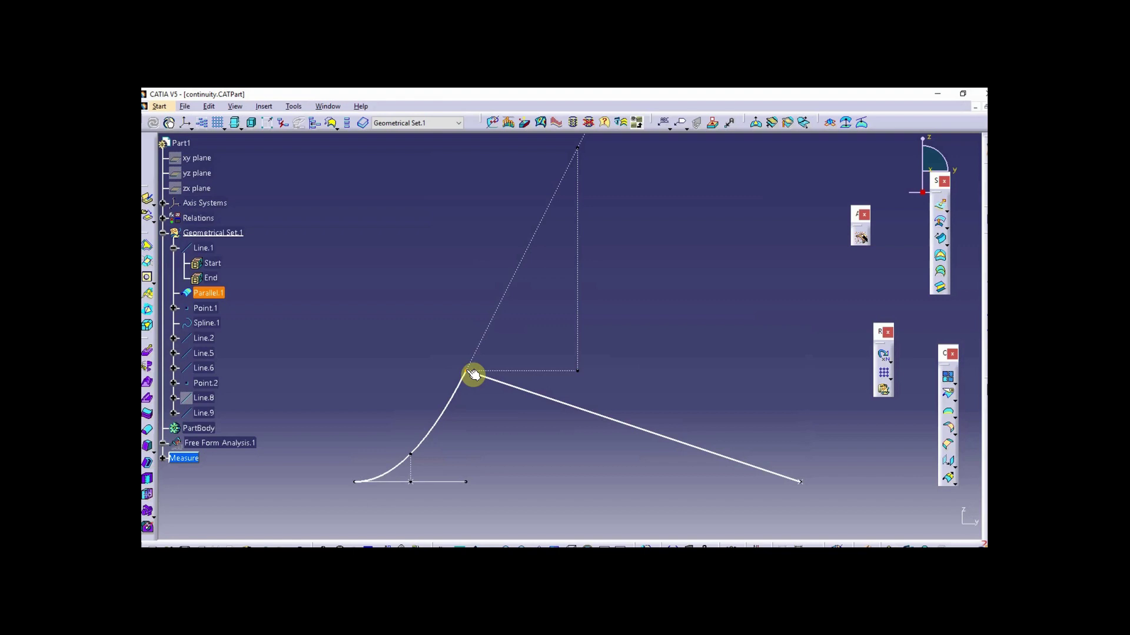
{"action": "left_click", "coordinate": [469, 372]}
{"action": "mouse_move", "coordinate": [478, 419]}
{"action": "middle_mouse_down"}
{"action": "mouse_move", "coordinate": [467, 422]}
{"action": "mouse_move", "coordinate": [474, 433]}
{"action": "middle_mouse_up"}
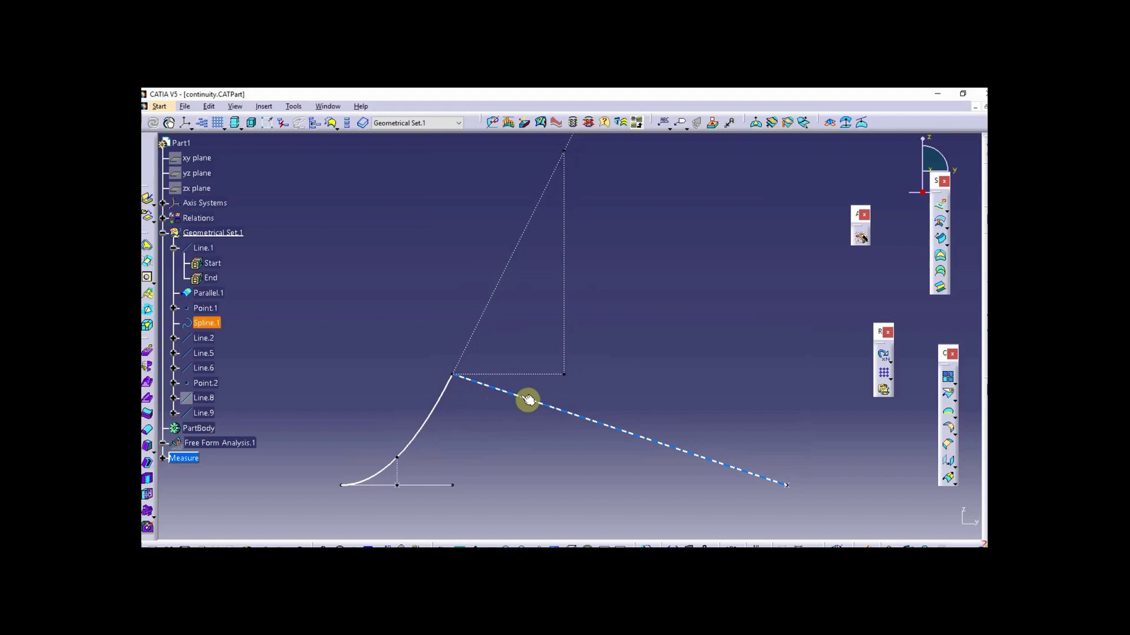
{"action": "middle_click_drag", "start_coordinate": [532, 434], "coordinate": [524, 411]}
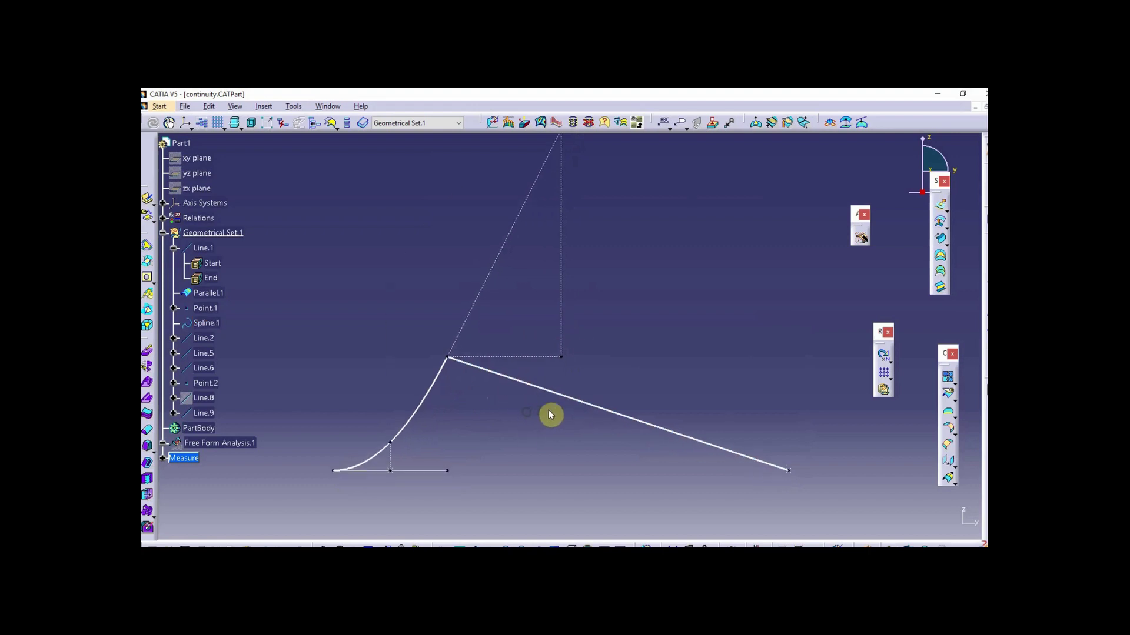
{"action": "left_click", "coordinate": [574, 400]}
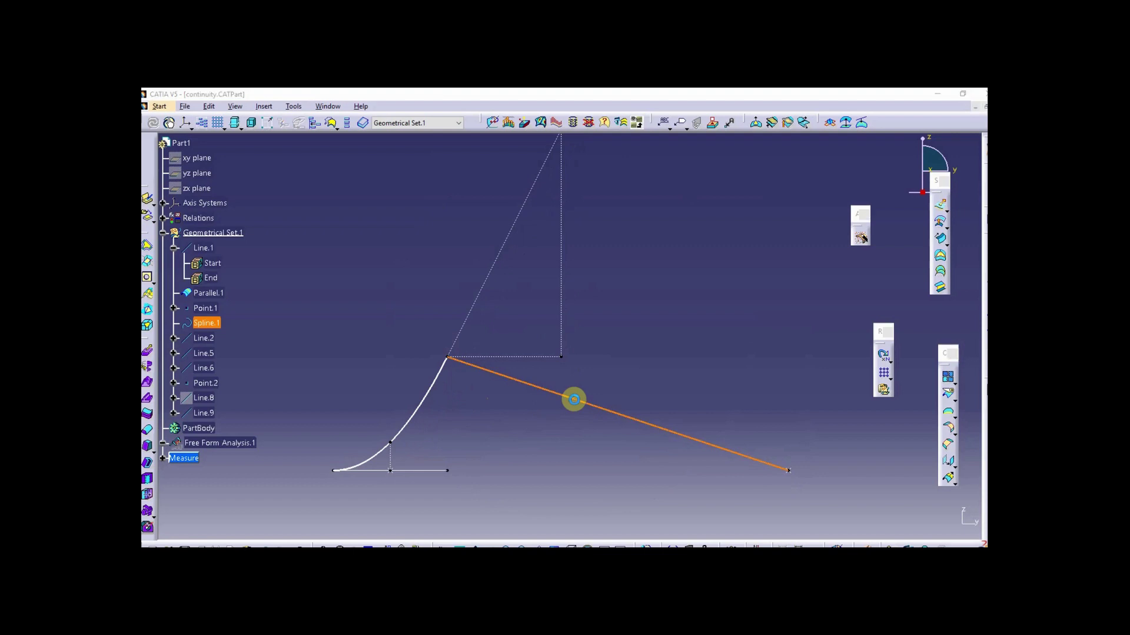
Give Spline.1's first point a From curve tangency constraint to Parallel.1
{"action": "double_click", "coordinate": [574, 400]}
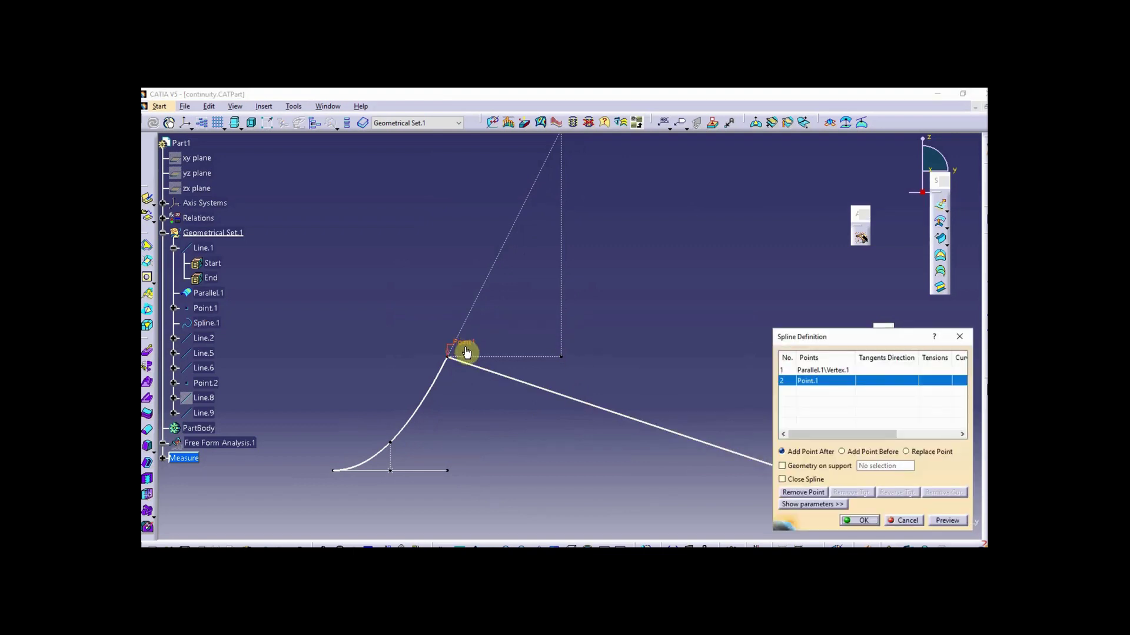
{"action": "left_click", "coordinate": [818, 370]}
{"action": "left_click_drag", "start_coordinate": [830, 340], "coordinate": [748, 195]}
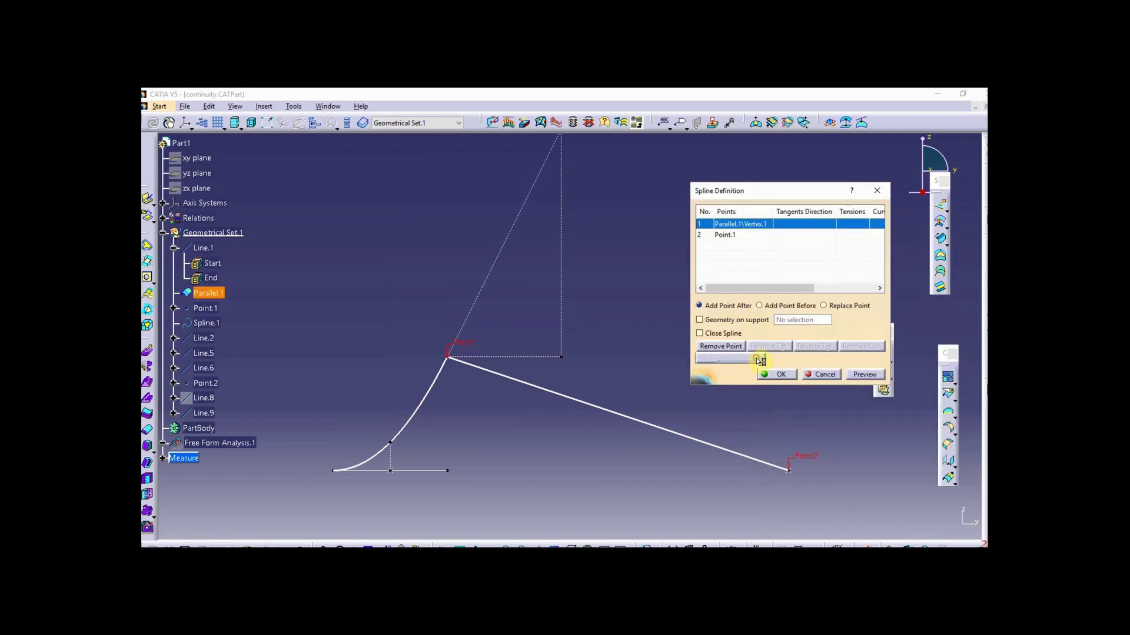
{"action": "left_click", "coordinate": [727, 358]}
{"action": "left_click", "coordinate": [786, 345]}
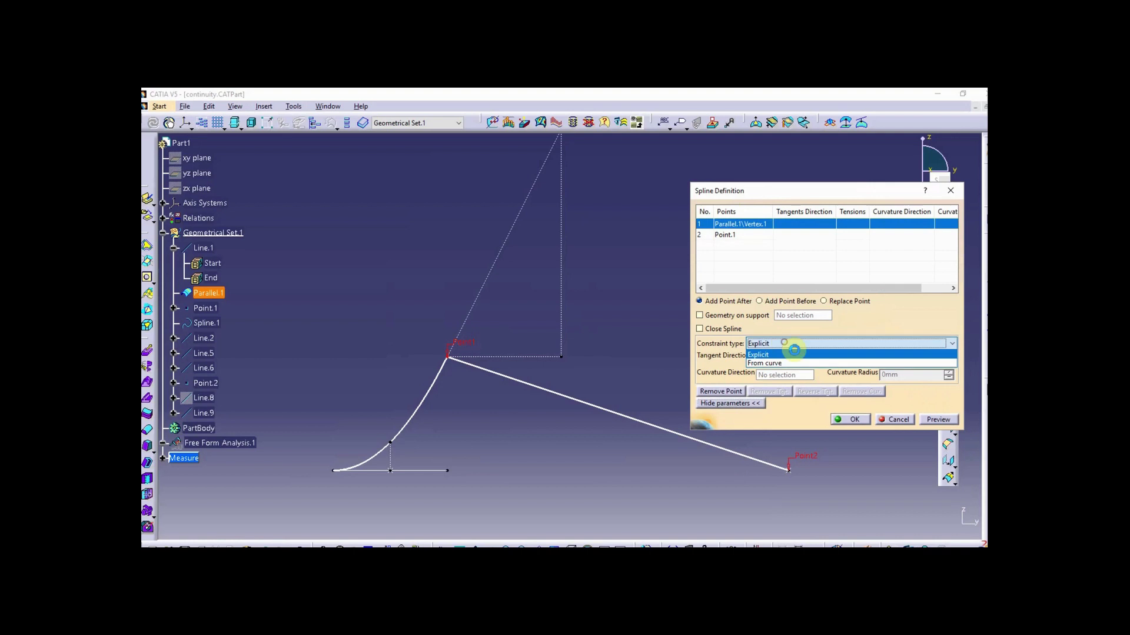
{"action": "left_click", "coordinate": [788, 364]}
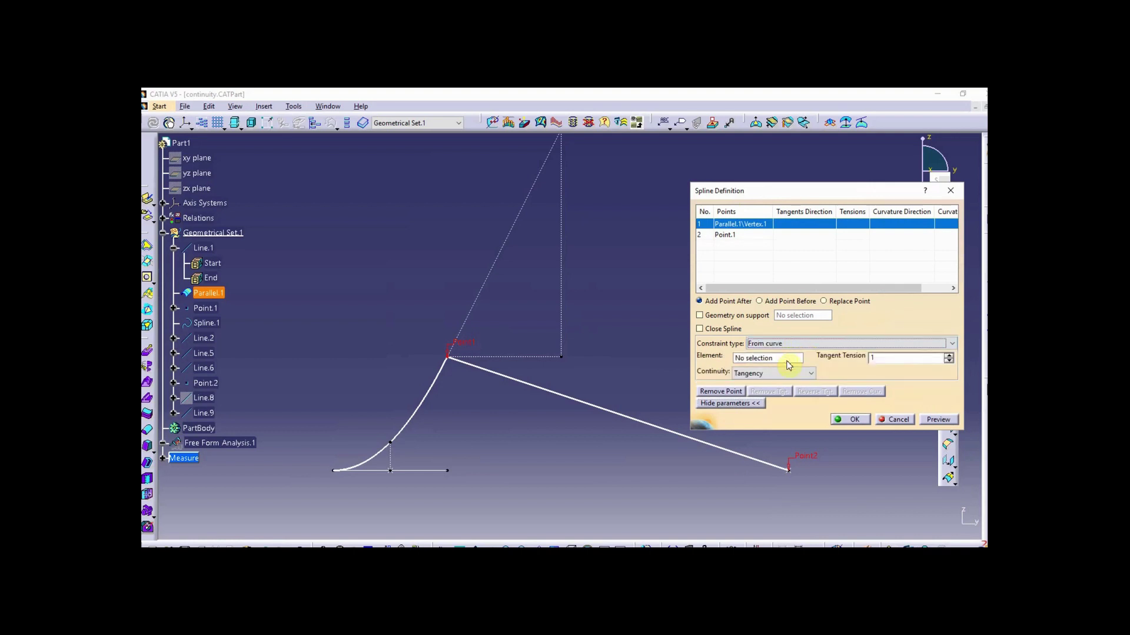
{"action": "left_click", "coordinate": [782, 359]}
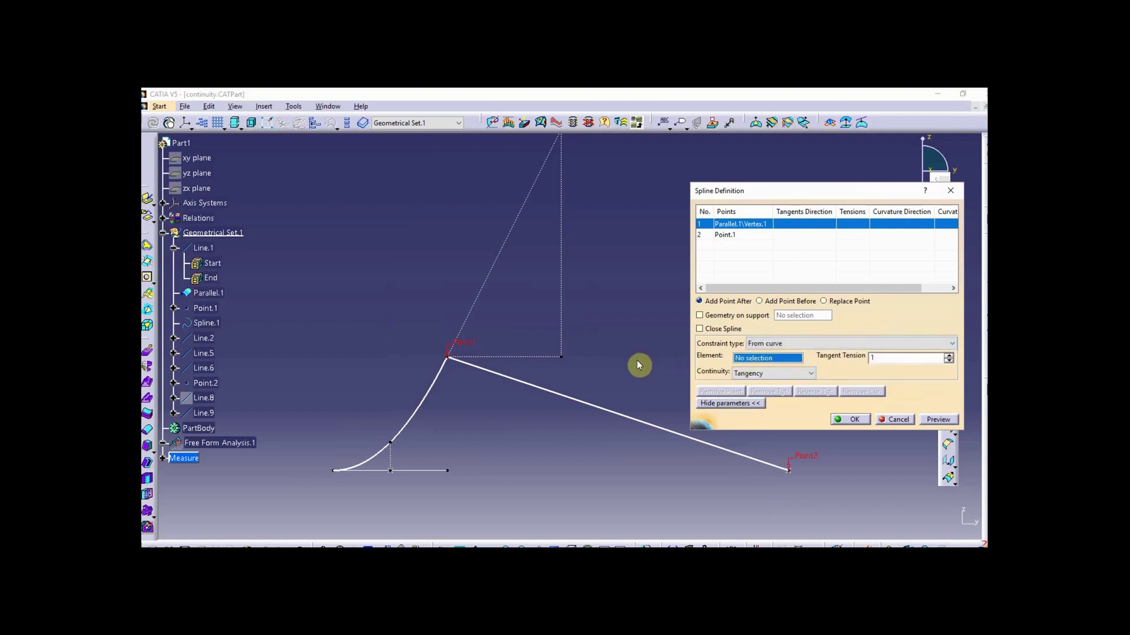
{"action": "left_click", "coordinate": [448, 374]}
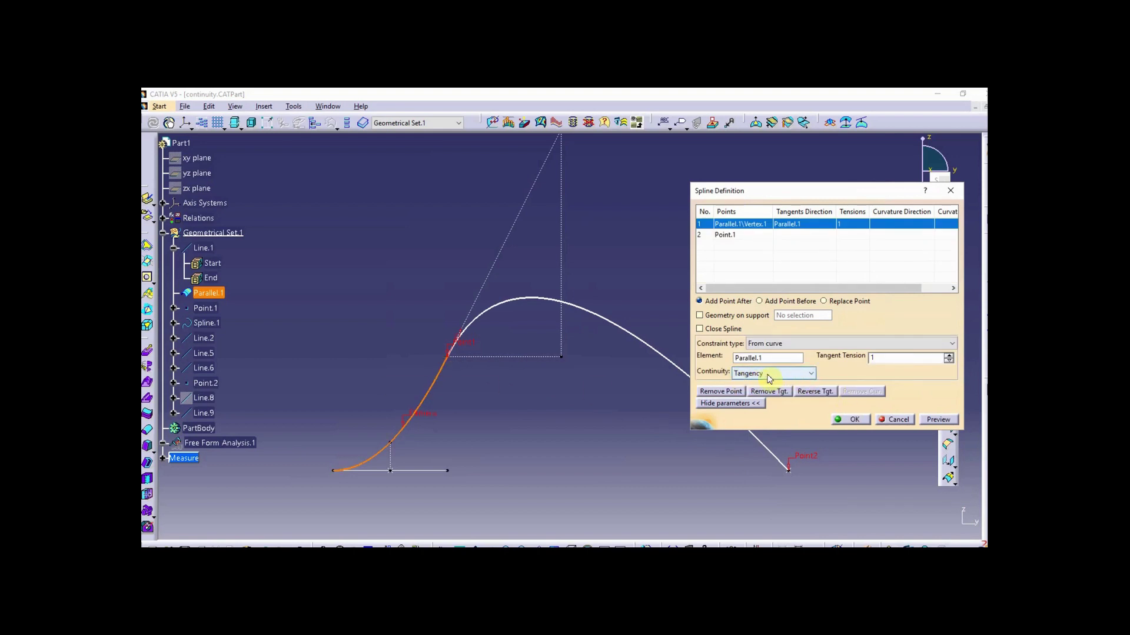
{"action": "left_click", "coordinate": [858, 419]}
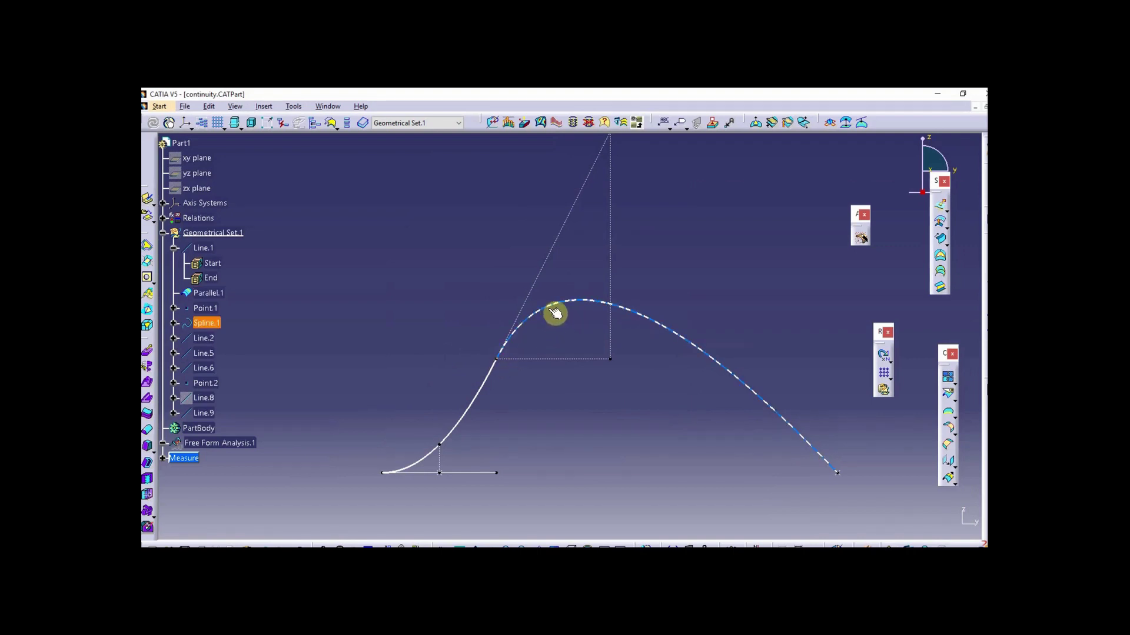
{"action": "middle_click_drag", "start_coordinate": [575, 332], "coordinate": [595, 322]}
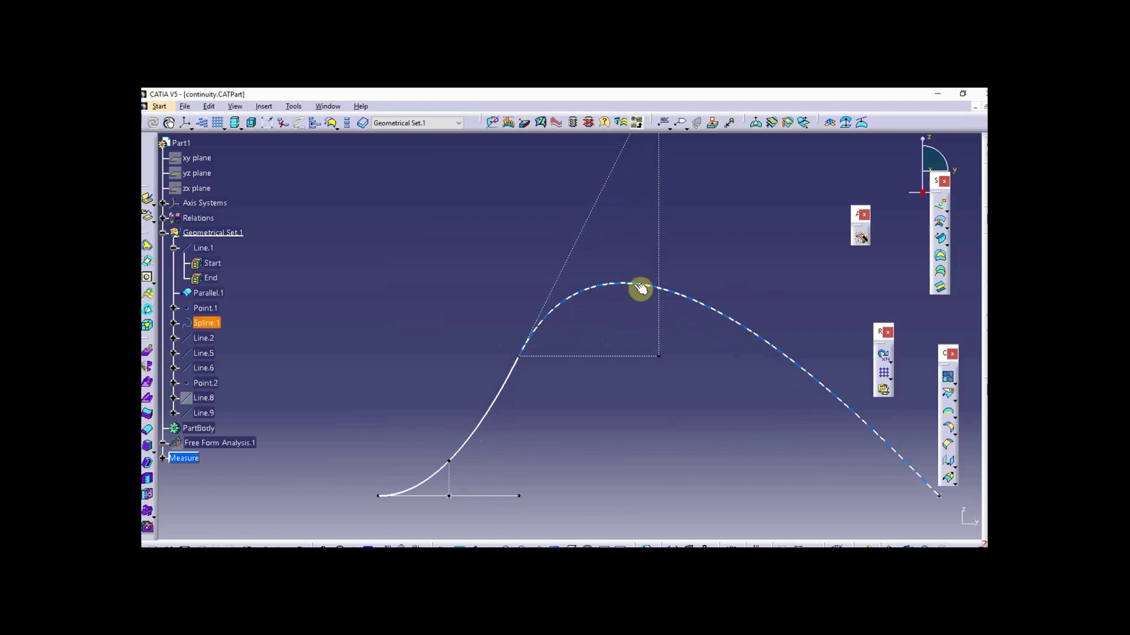
{"action": "middle_click_drag", "start_coordinate": [768, 406], "coordinate": [646, 402]}
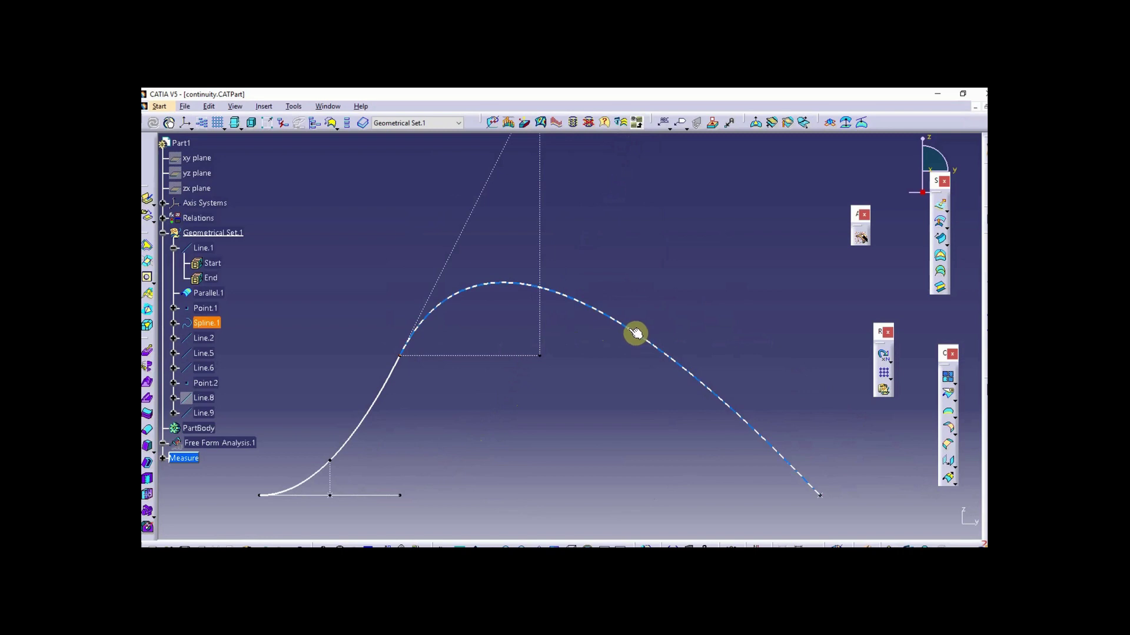
{"action": "middle_click_drag", "start_coordinate": [605, 330], "coordinate": [630, 330]}
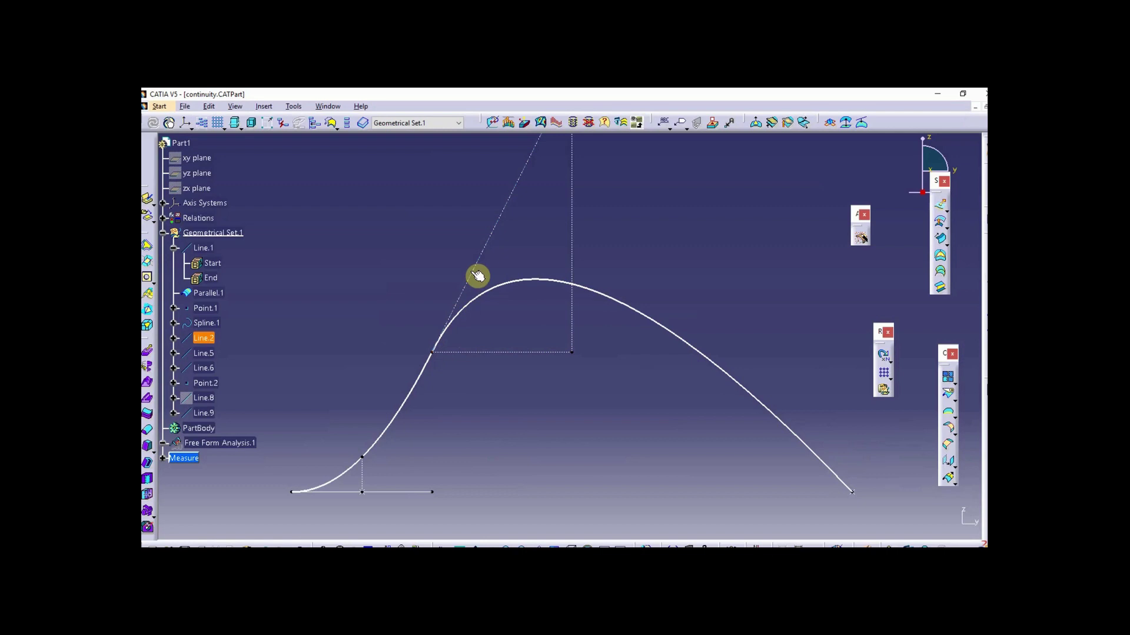
{"action": "middle_click_drag", "start_coordinate": [493, 379], "coordinate": [535, 373]}
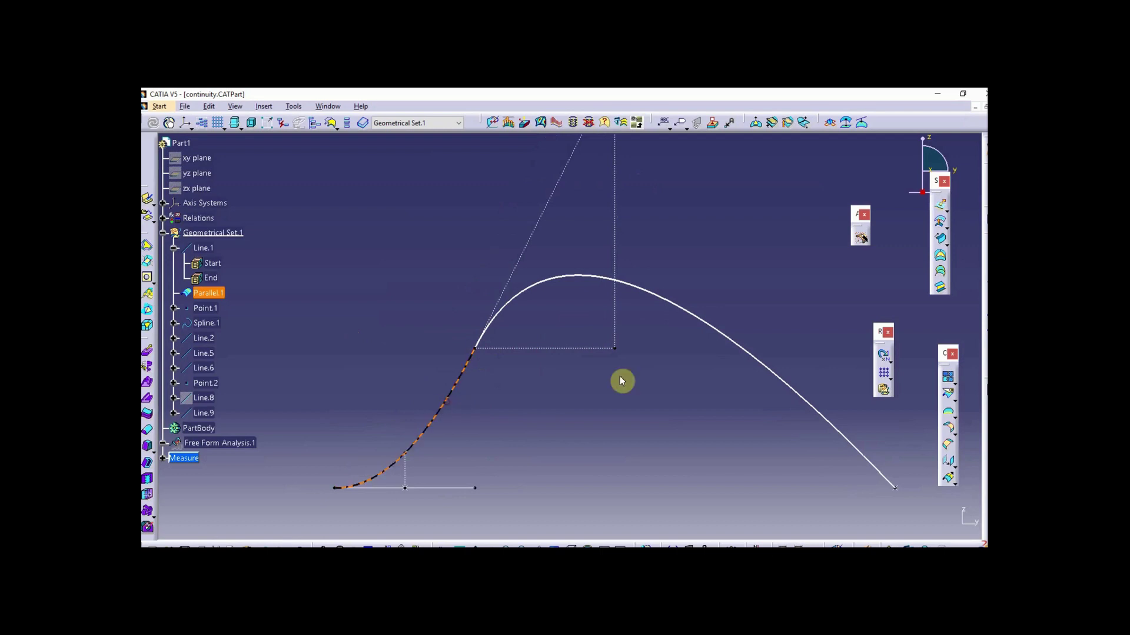
Run a Porcupine Curvature Analysis on Parallel.1 and Spline.1 with type Curvature
{"action": "left_click", "coordinate": [698, 318]}
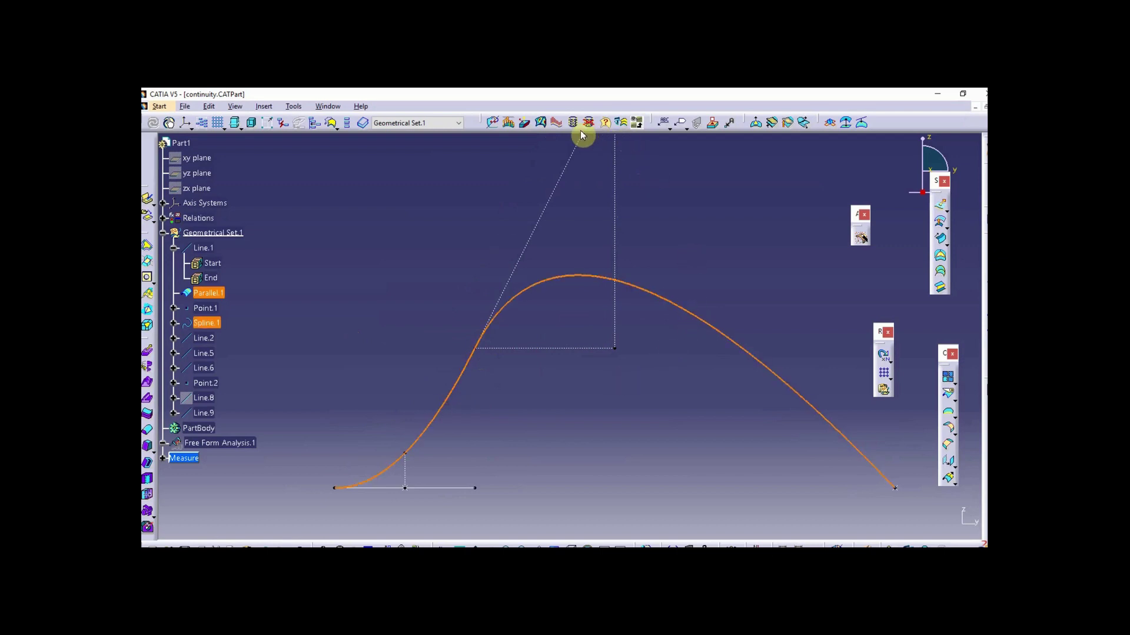
{"action": "left_click", "coordinate": [558, 123]}
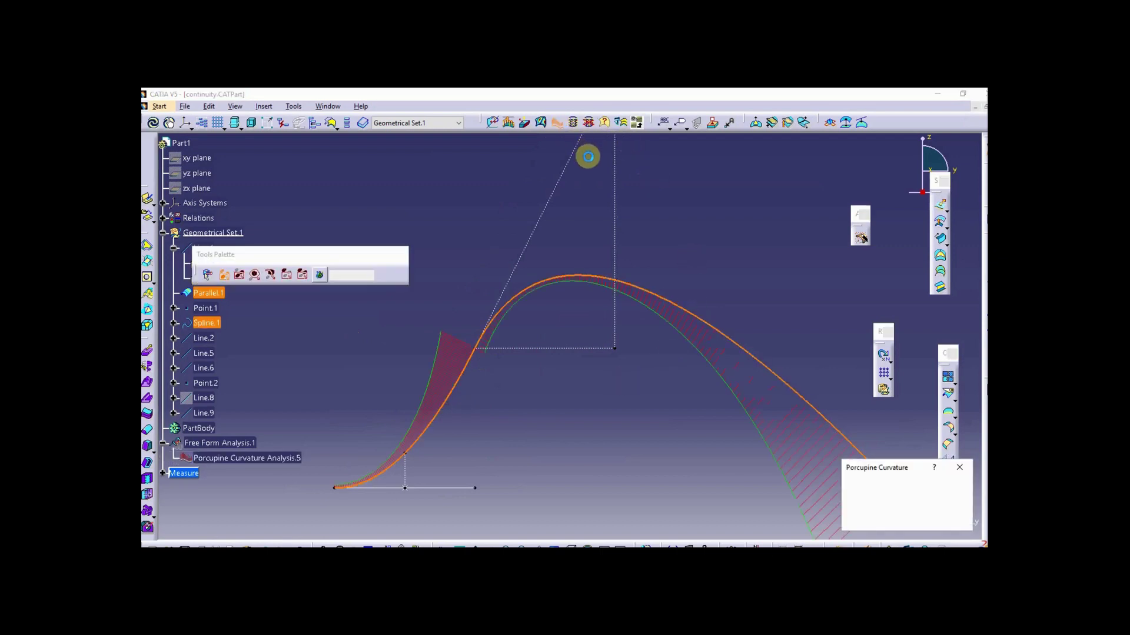
{"action": "left_click_drag", "start_coordinate": [898, 471], "coordinate": [812, 190]}
{"action": "left_click", "coordinate": [830, 219]}
{"action": "left_click", "coordinate": [801, 234]}
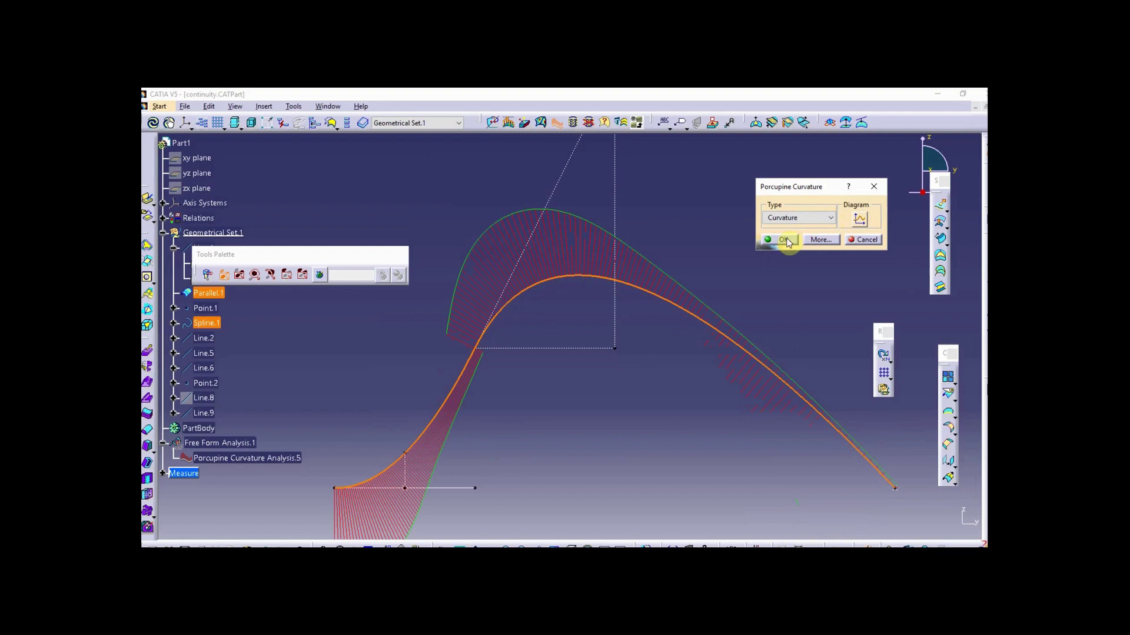
{"action": "left_click", "coordinate": [787, 242]}
Pan and zoom around the comb to inspect the curvature break at the join
{"action": "middle_click_drag", "start_coordinate": [628, 434], "coordinate": [668, 371]}
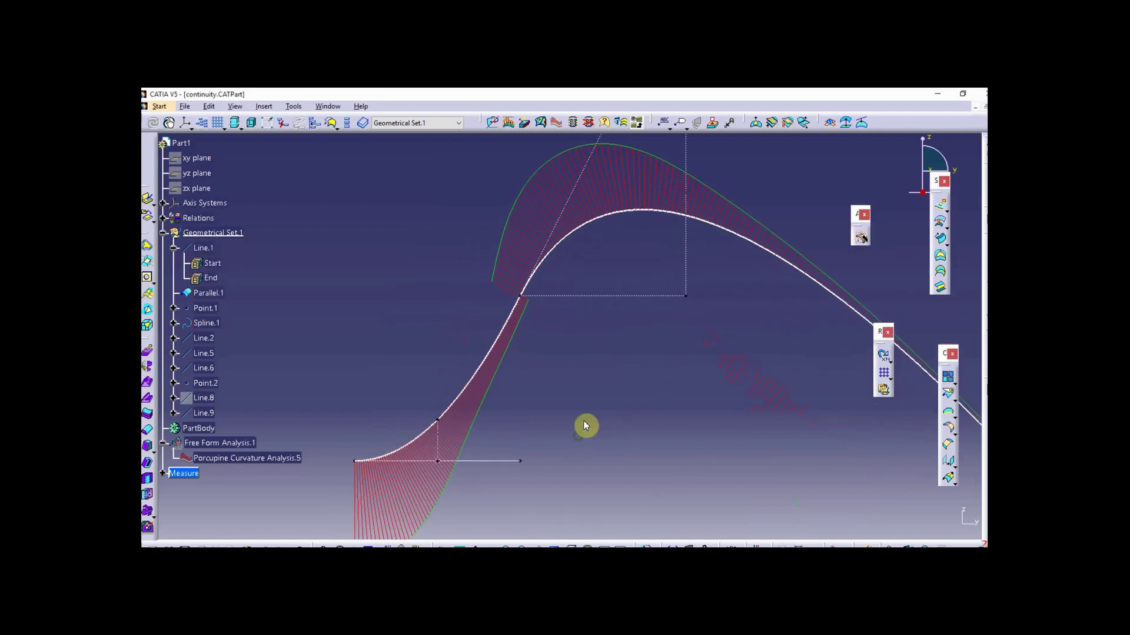
{"action": "middle_click_drag", "start_coordinate": [584, 426], "coordinate": [535, 408]}
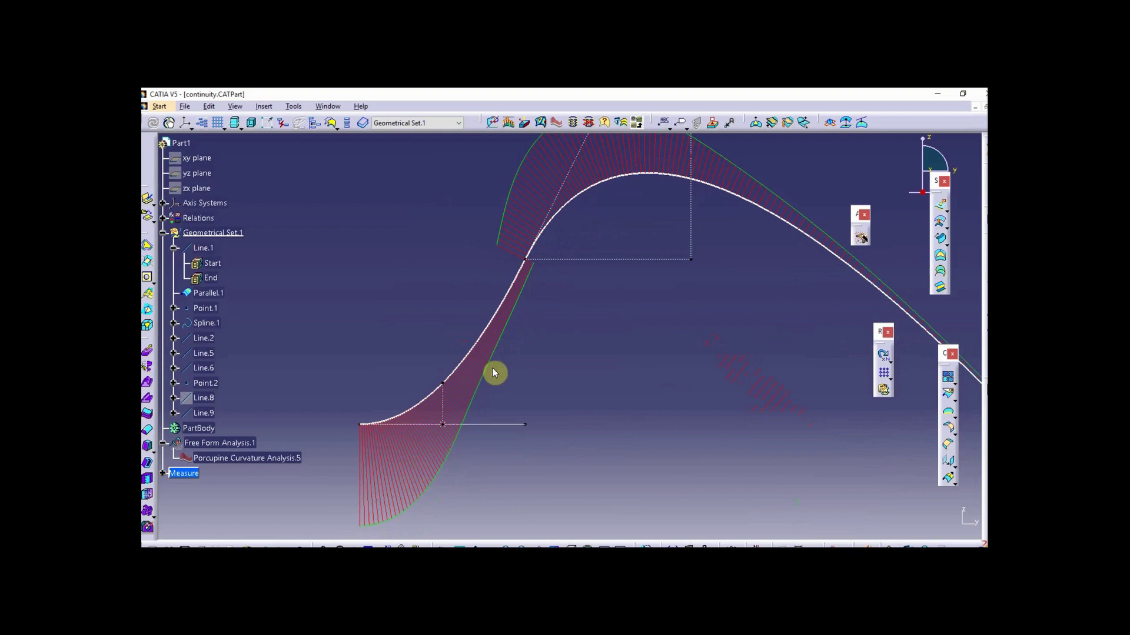
{"action": "middle_click_drag", "start_coordinate": [496, 394], "coordinate": [383, 359]}
{"action": "mouse_move", "coordinate": [399, 348]}
{"action": "middle_mouse_down"}
{"action": "mouse_move", "coordinate": [617, 353]}
{"action": "mouse_move", "coordinate": [514, 389]}
{"action": "mouse_move", "coordinate": [741, 325]}
{"action": "mouse_move", "coordinate": [767, 229]}
{"action": "mouse_move", "coordinate": [676, 228]}
{"action": "mouse_move", "coordinate": [749, 310]}
{"action": "mouse_move", "coordinate": [700, 304]}
{"action": "mouse_move", "coordinate": [701, 338]}
{"action": "mouse_move", "coordinate": [686, 350]}
{"action": "middle_mouse_up"}
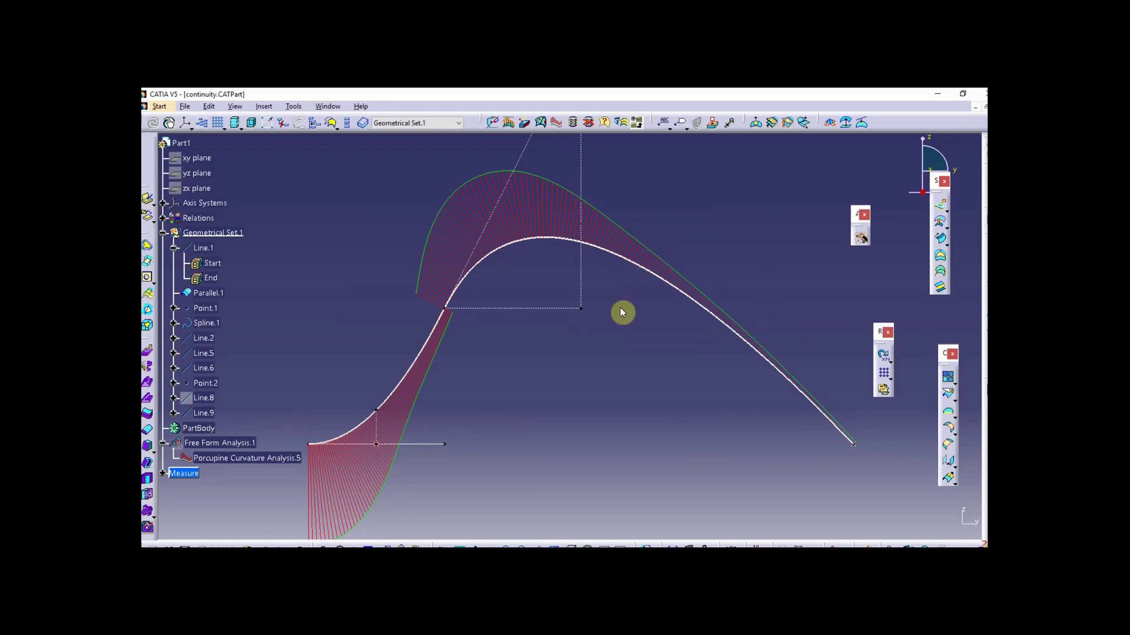
{"action": "middle_click_drag", "start_coordinate": [651, 300], "coordinate": [507, 293]}
{"action": "middle_click_drag", "start_coordinate": [612, 349], "coordinate": [623, 303]}
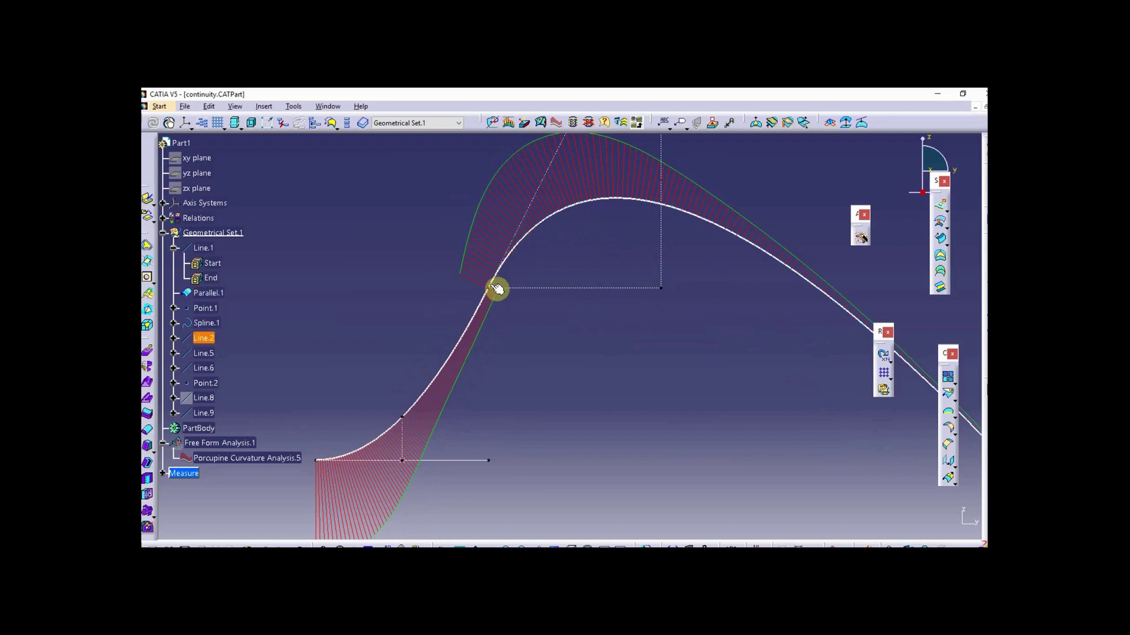
{"action": "middle_click_drag", "start_coordinate": [556, 347], "coordinate": [520, 404]}
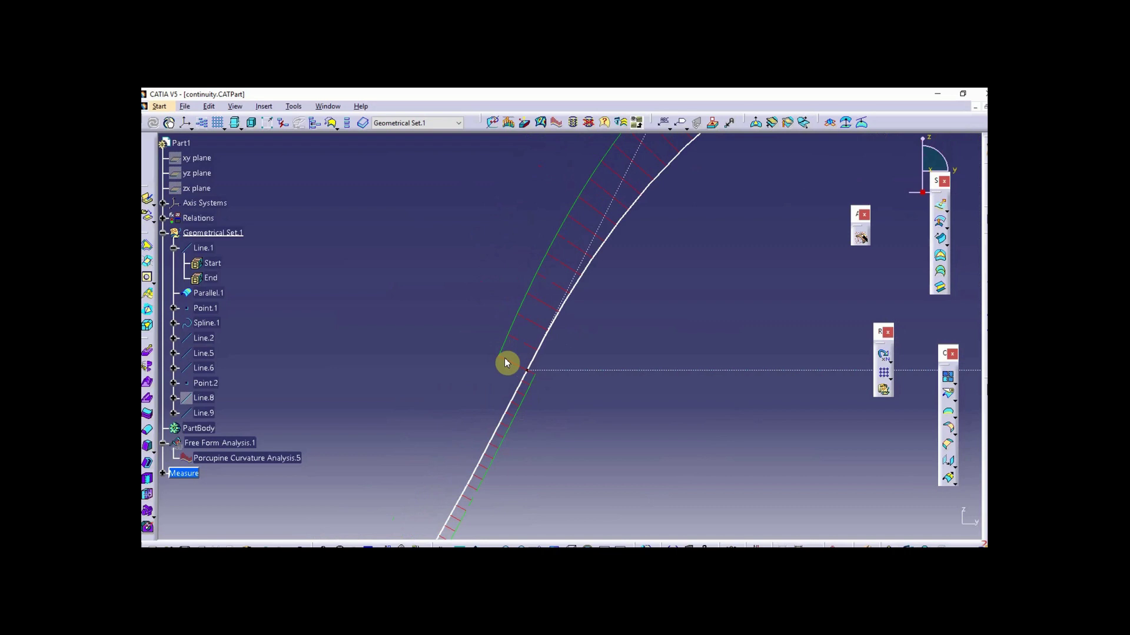
Set the porcupine comb amplitude to 2 and accept the analysis
{"action": "double_click", "coordinate": [240, 459]}
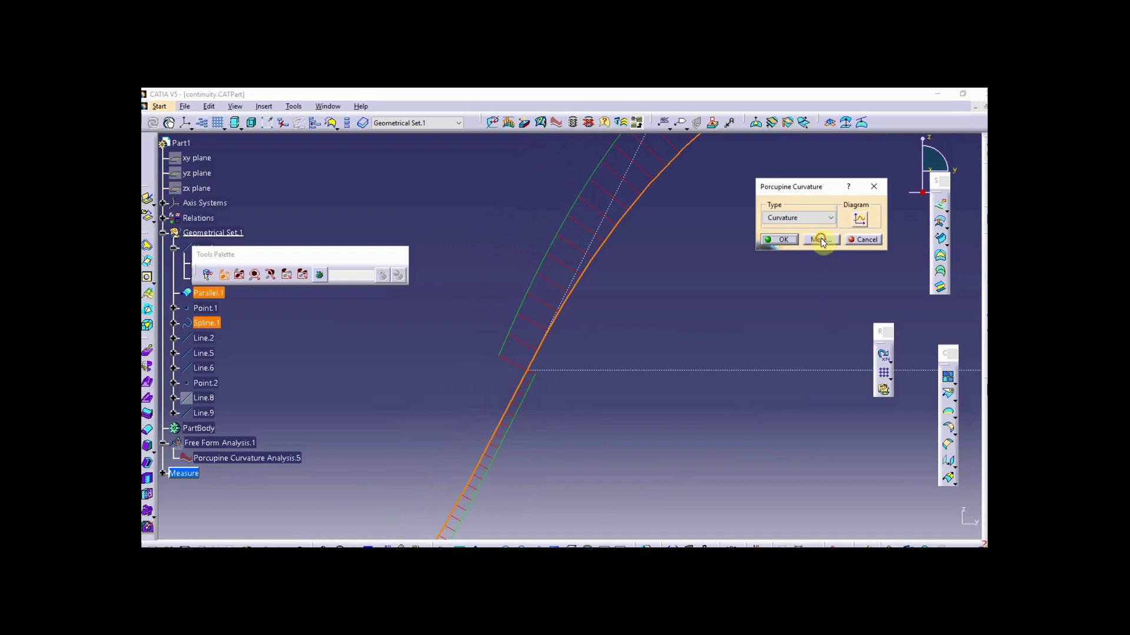
{"action": "left_click", "coordinate": [820, 240]}
{"action": "left_click", "coordinate": [787, 307]}
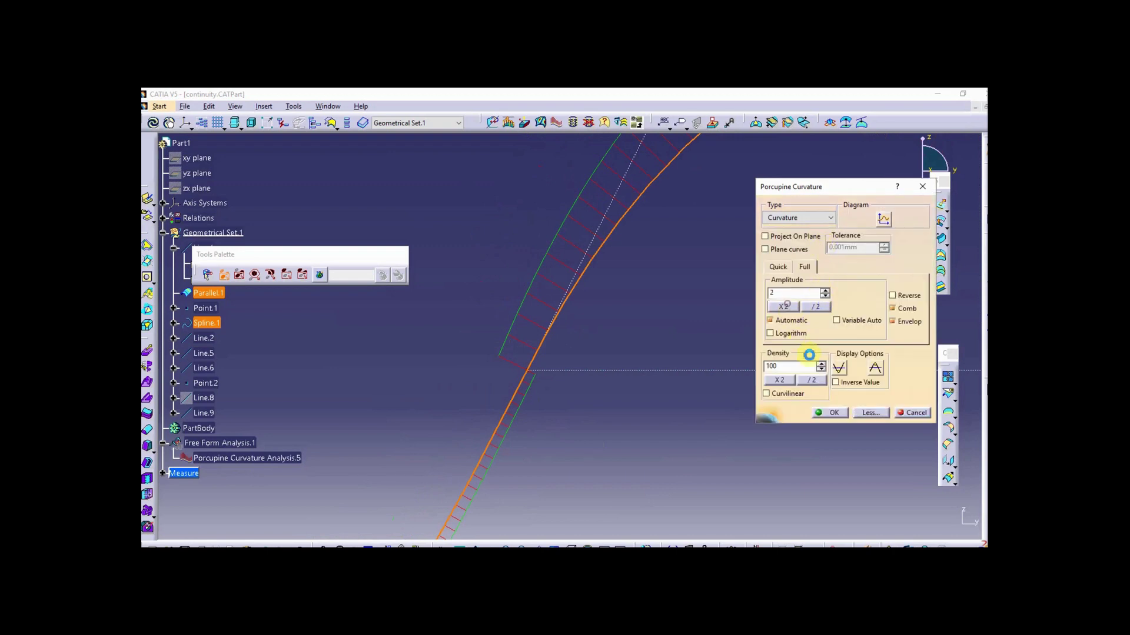
{"action": "left_click", "coordinate": [834, 413]}
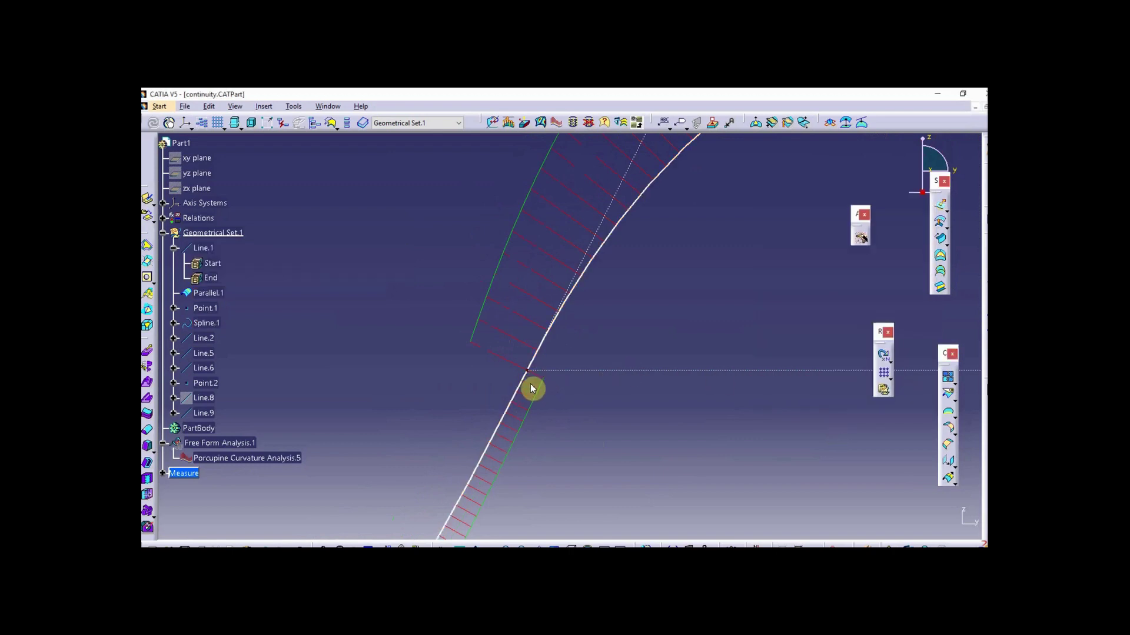
Reopen Porcupine Curvature Analysis.5 and pin a 0.659 mm-1 curvature reading near the join
{"action": "left_click", "coordinate": [200, 458]}
{"action": "double_click", "coordinate": [200, 458]}
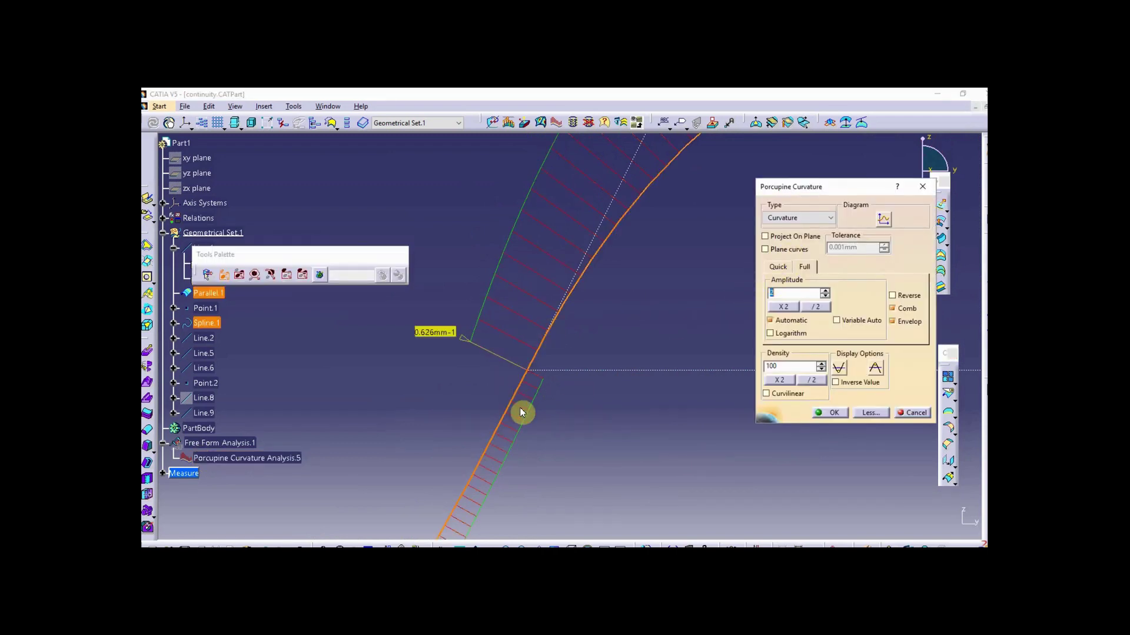
{"action": "mouse_move", "coordinate": [513, 435]}
{"action": "left_click", "coordinate": [539, 368]}
{"action": "left_click", "coordinate": [543, 380]}
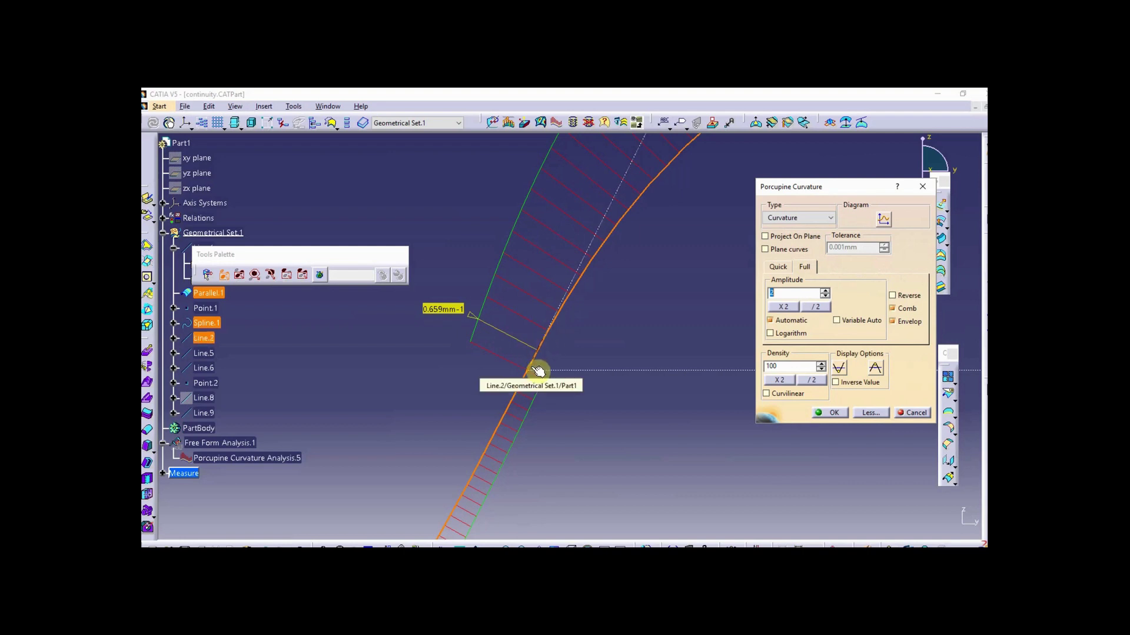
{"action": "middle_click_drag", "start_coordinate": [612, 338], "coordinate": [780, 273], "text": "ctrl"}
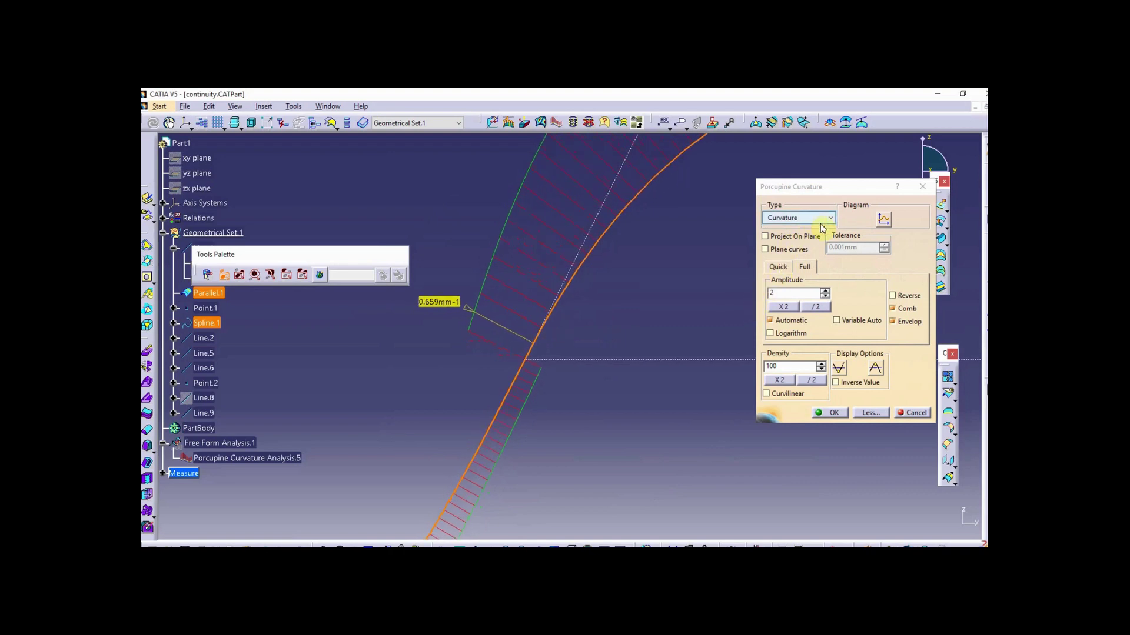
Switch the comb to Radius, read 1.597 mm at the join, then open Spline.1 for editing
{"action": "left_click", "coordinate": [827, 221]}
{"action": "left_click", "coordinate": [803, 238]}
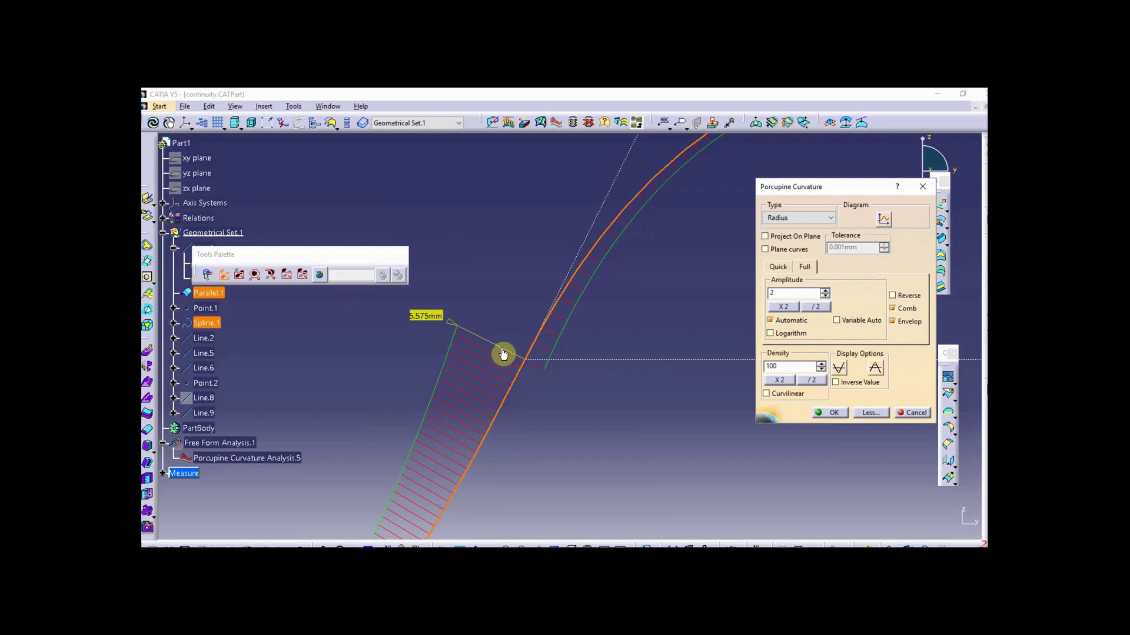
{"action": "left_click", "coordinate": [537, 367]}
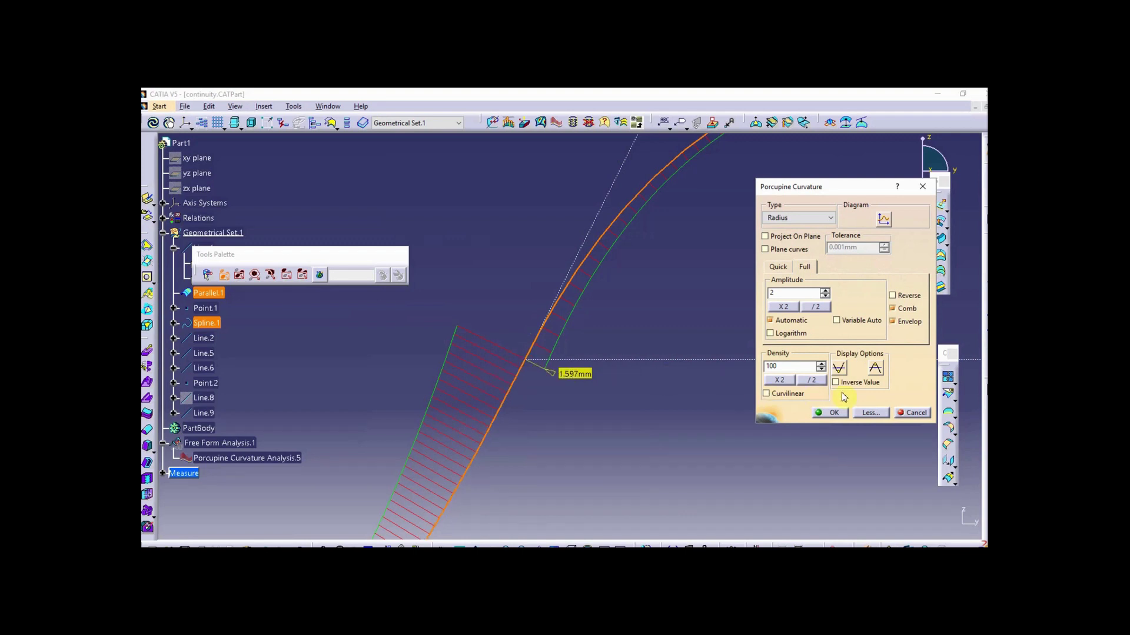
{"action": "left_click", "coordinate": [833, 412]}
{"action": "middle_click_drag", "start_coordinate": [643, 412], "coordinate": [606, 296]}
{"action": "double_click", "coordinate": [606, 234]}
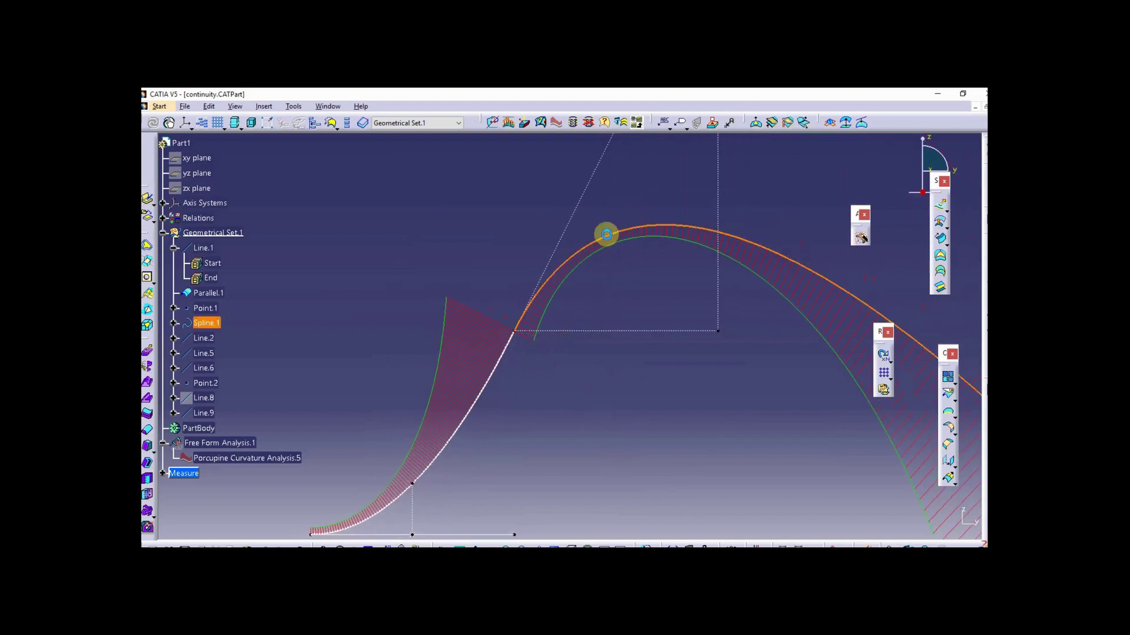
Change Spline.1's first-point continuity with Parallel.1 from Tangency to Curvature, then reopen the comb analysis
{"action": "middle_click_drag", "start_coordinate": [595, 393], "coordinate": [606, 365]}
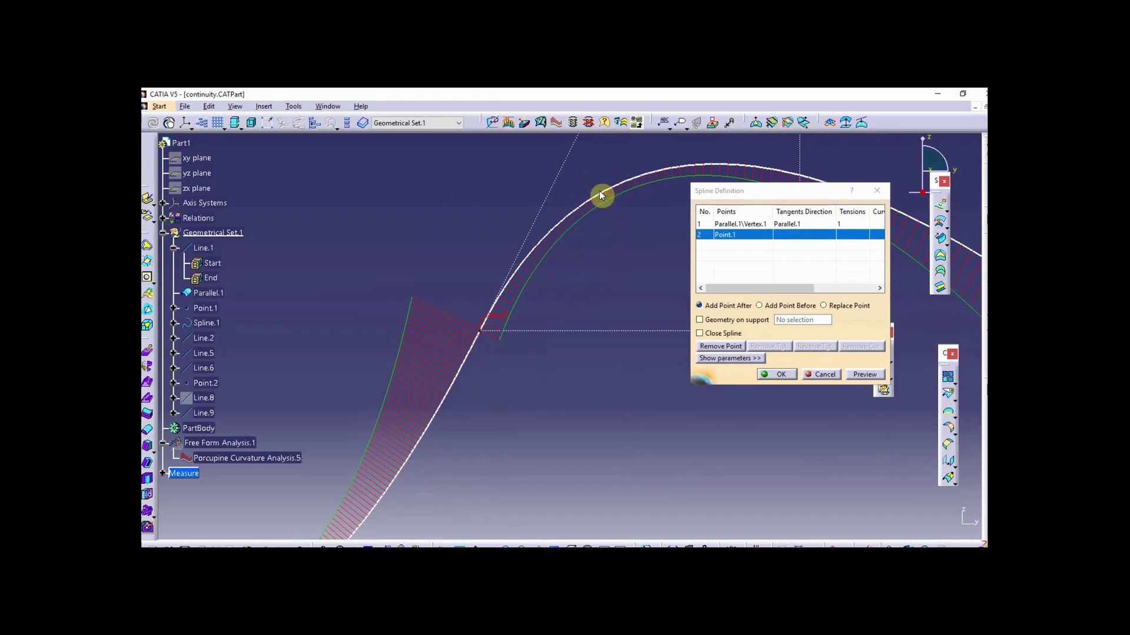
{"action": "left_click", "coordinate": [737, 225]}
{"action": "left_click", "coordinate": [756, 359]}
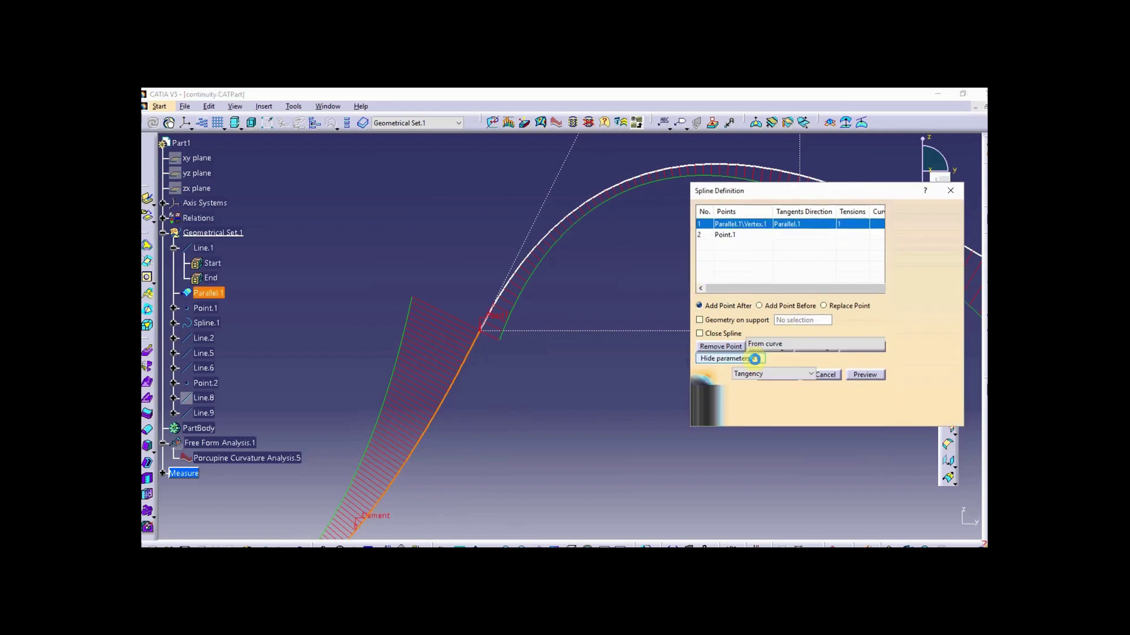
{"action": "left_click", "coordinate": [791, 373]}
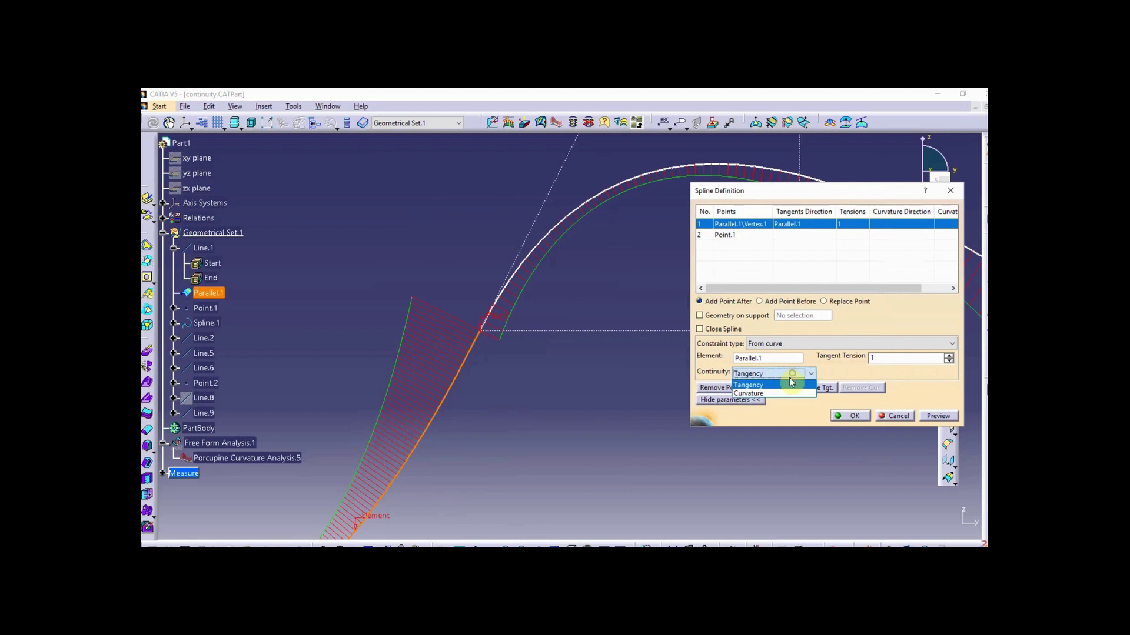
{"action": "left_click", "coordinate": [748, 393]}
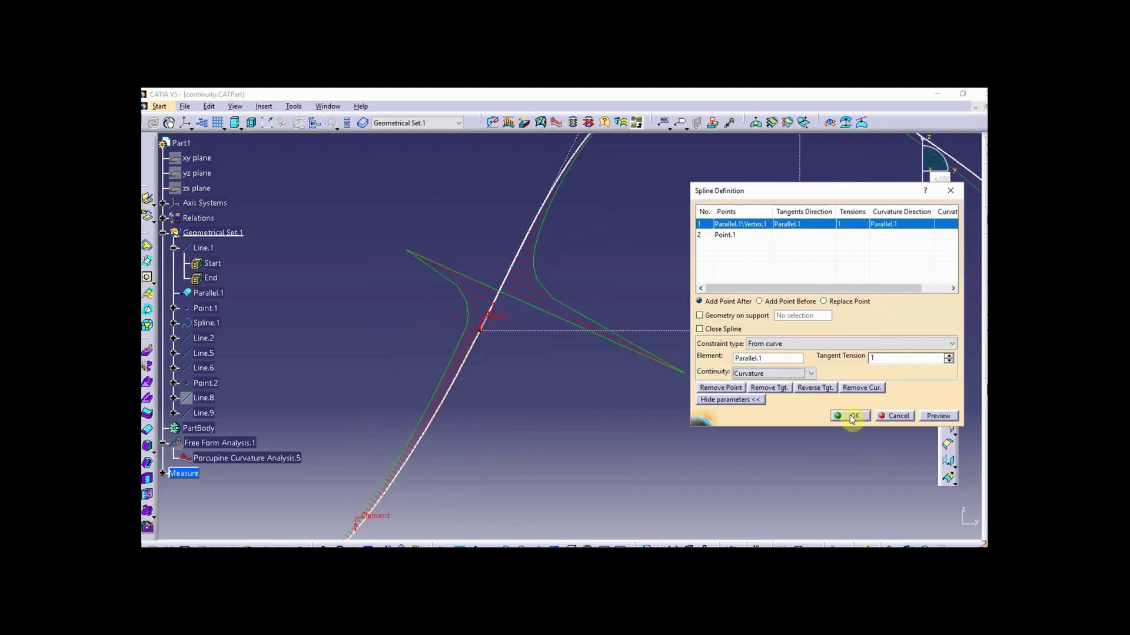
{"action": "left_click", "coordinate": [850, 416]}
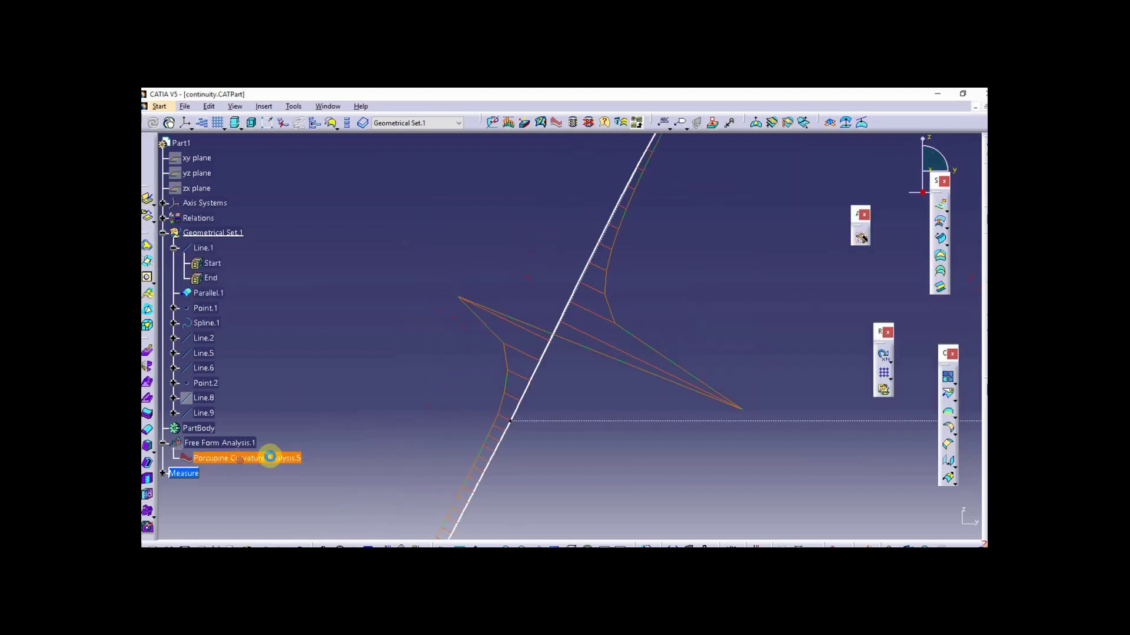
{"action": "double_click", "coordinate": [270, 458]}
Double the comb amplitude to 4 and read radius values of 40.279 mm and 80.105 mm
{"action": "left_click", "coordinate": [783, 307]}
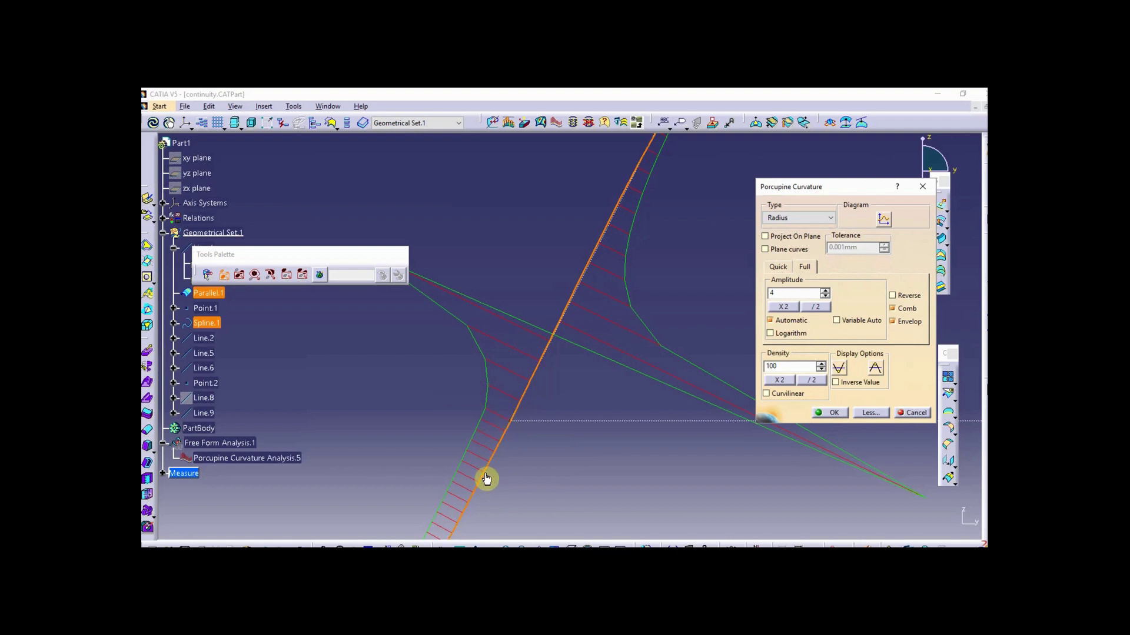
{"action": "left_click", "coordinate": [533, 393]}
{"action": "left_click_drag", "start_coordinate": [359, 254], "coordinate": [432, 156]}
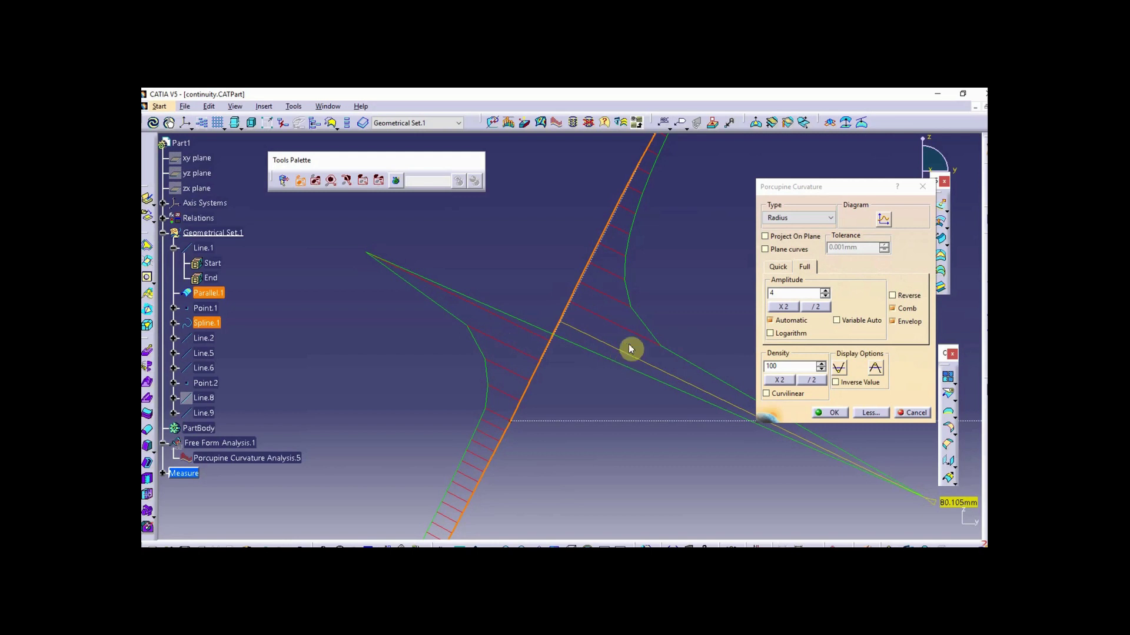
{"action": "left_click", "coordinate": [572, 348]}
{"action": "middle_click_drag", "start_coordinate": [585, 356], "coordinate": [536, 444]}
{"action": "mouse_move", "coordinate": [486, 471]}
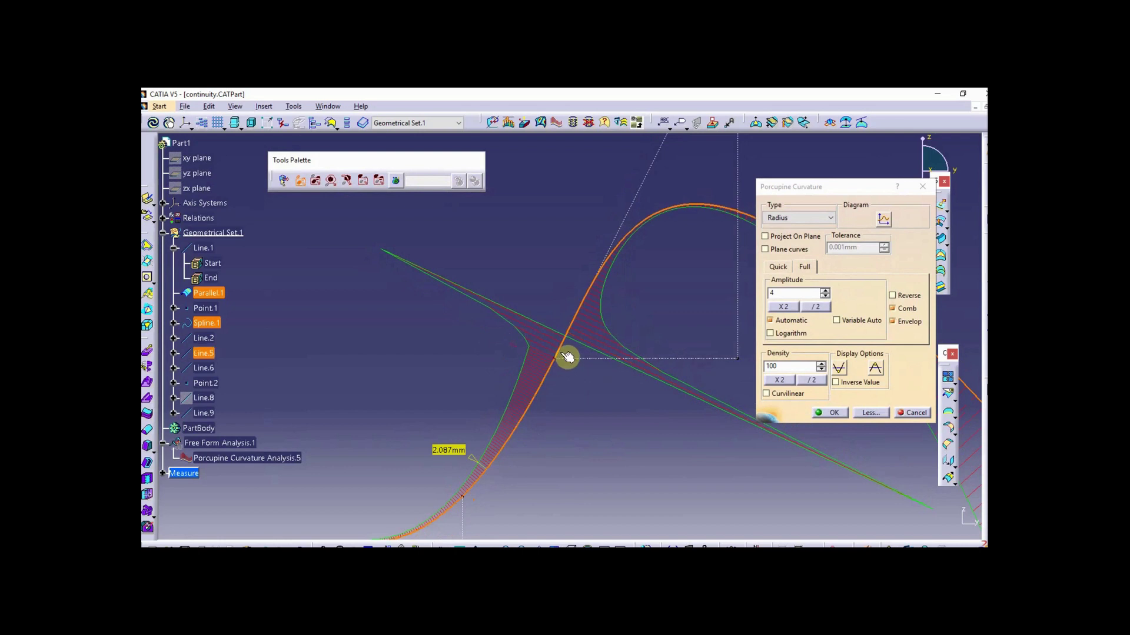
{"action": "mouse_move", "coordinate": [641, 231]}
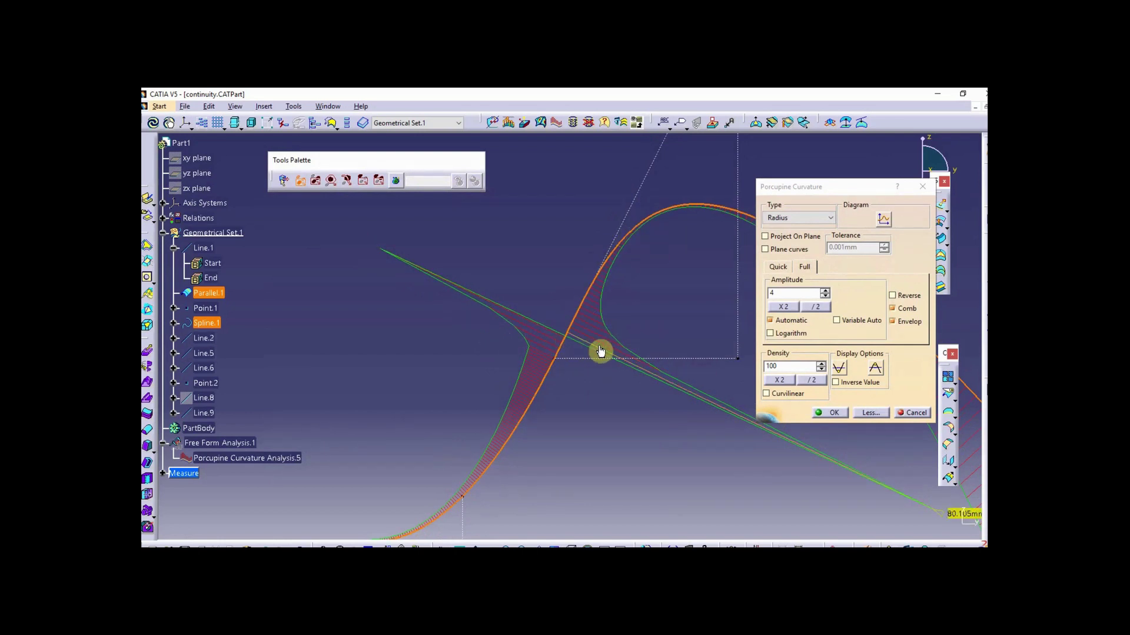
{"action": "middle_click_drag", "start_coordinate": [623, 418], "coordinate": [629, 389]}
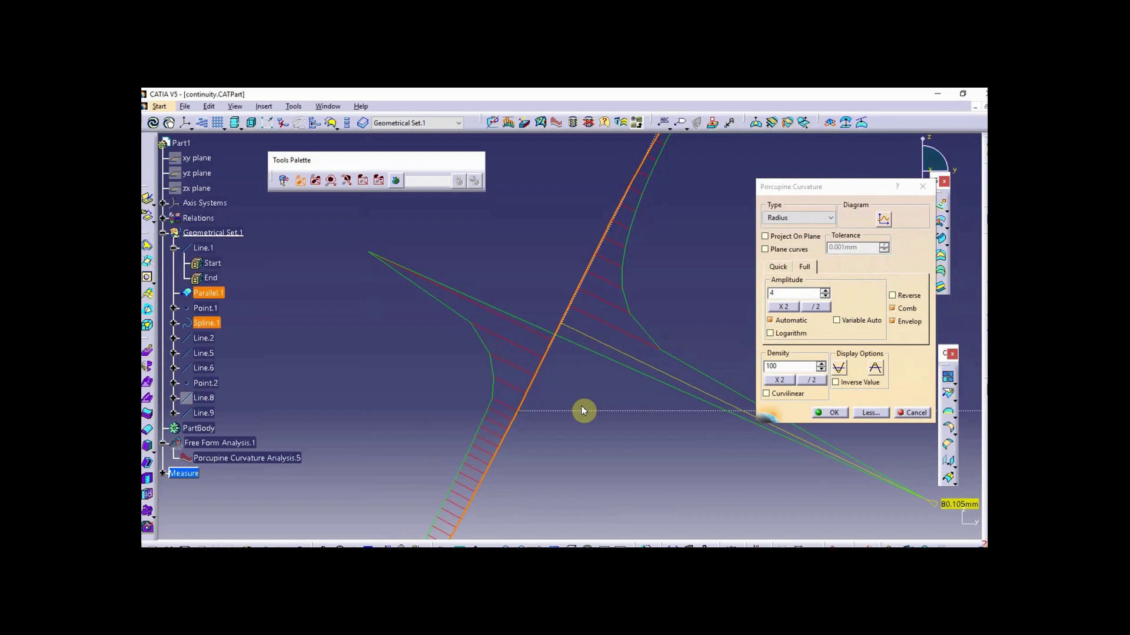
Briefly switch the comb to Curvature, zoom on the join, then set the type back to Radius
{"action": "mouse_move", "coordinate": [550, 327]}
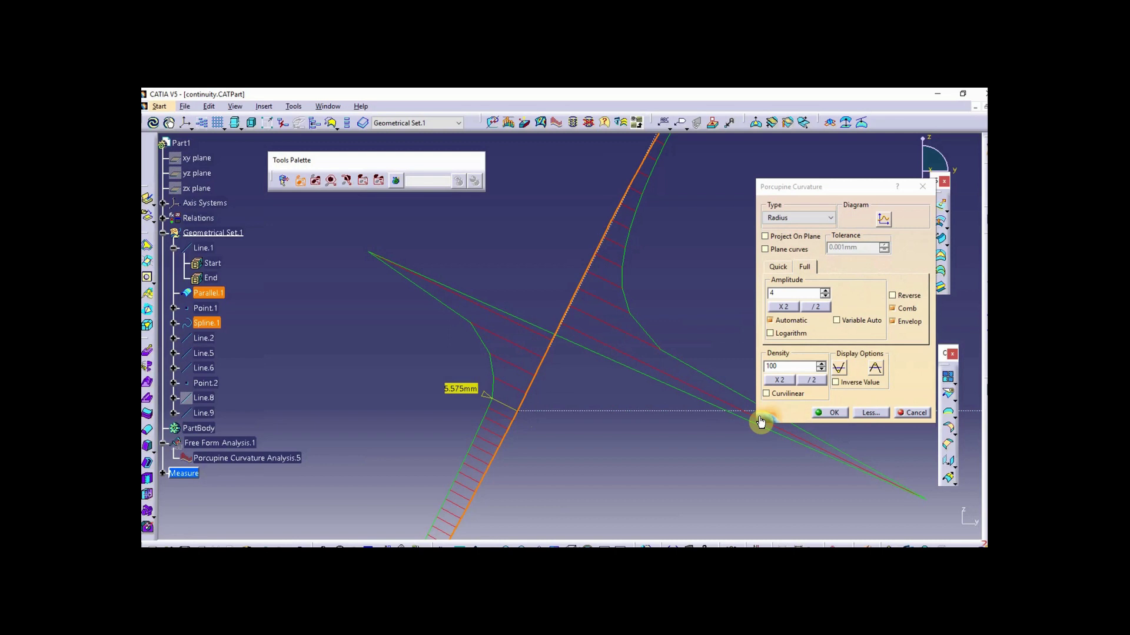
{"action": "left_click", "coordinate": [816, 219]}
{"action": "left_click", "coordinate": [812, 235]}
{"action": "mouse_move", "coordinate": [635, 398]}
{"action": "middle_mouse_down"}
{"action": "mouse_move", "coordinate": [618, 418]}
{"action": "mouse_move", "coordinate": [555, 351]}
{"action": "middle_mouse_up"}
{"action": "mouse_move", "coordinate": [516, 445]}
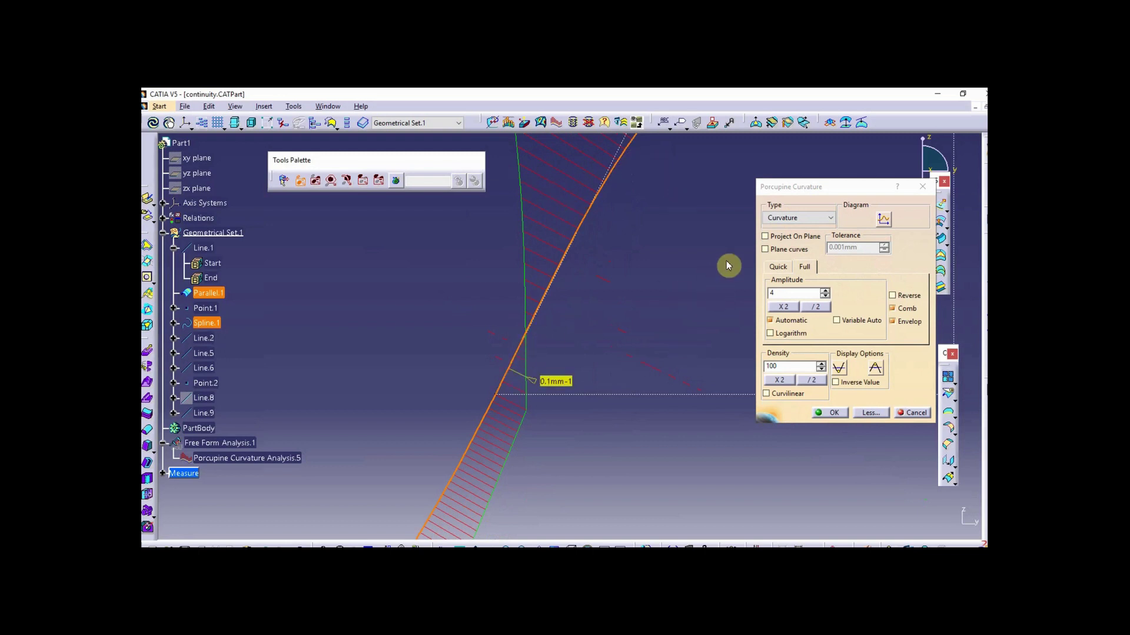
{"action": "left_click", "coordinate": [806, 220]}
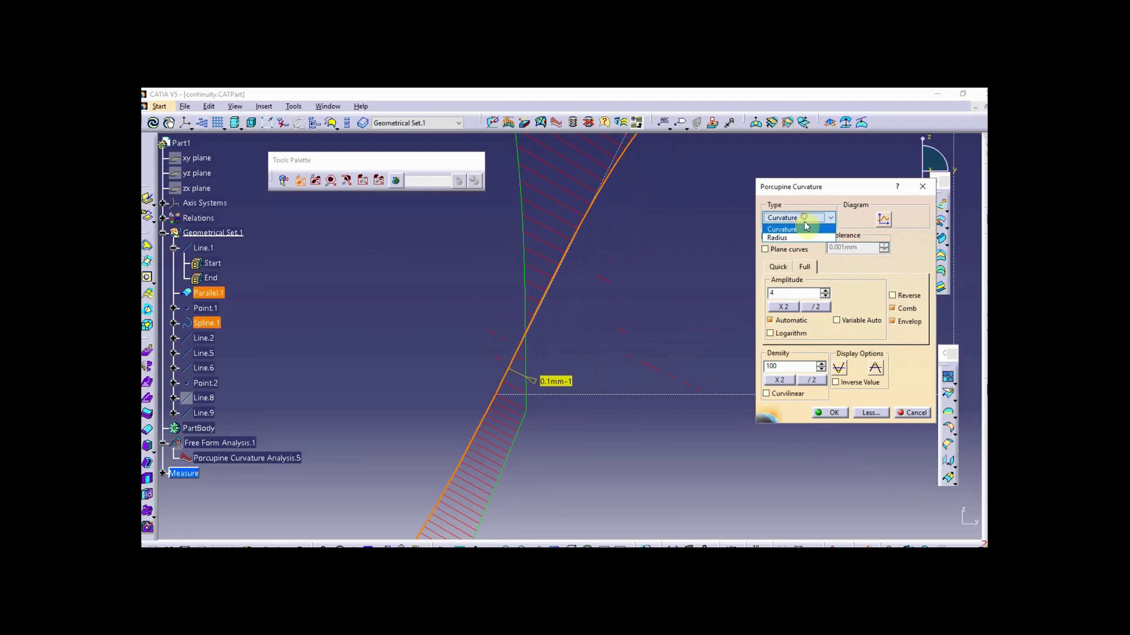
{"action": "left_click", "coordinate": [792, 237]}
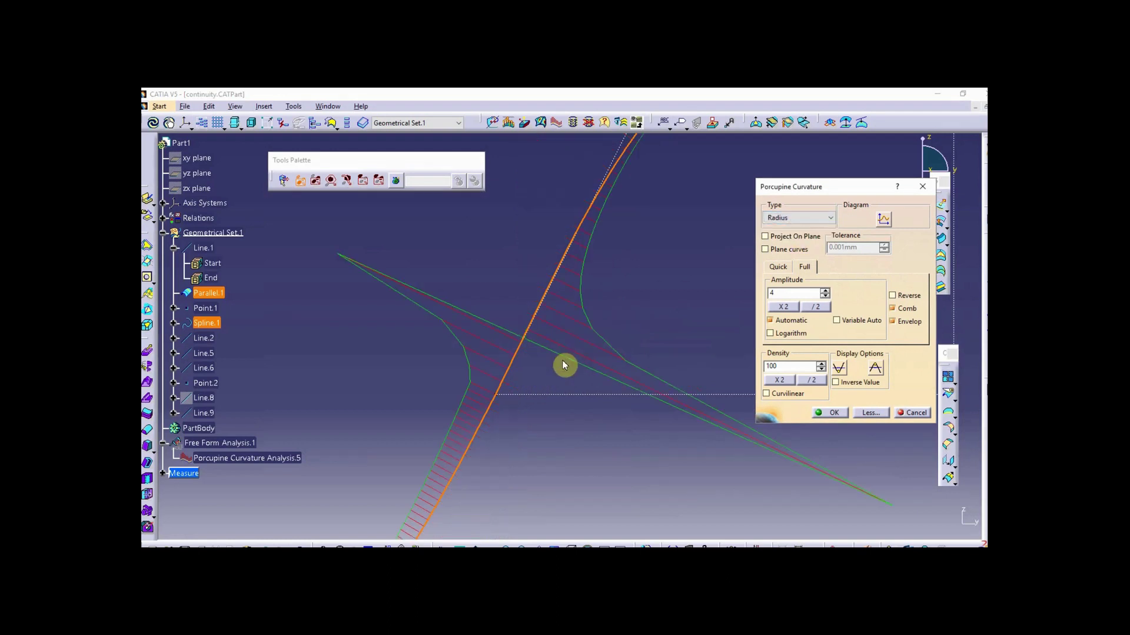
Set the comb type to Curvature and zoom, pan and rotate to examine the whole spline's comb
{"action": "left_click", "coordinate": [789, 220]}
{"action": "left_click", "coordinate": [783, 229]}
{"action": "left_click", "coordinate": [597, 379]}
{"action": "middle_click_drag", "start_coordinate": [597, 380], "coordinate": [547, 474]}
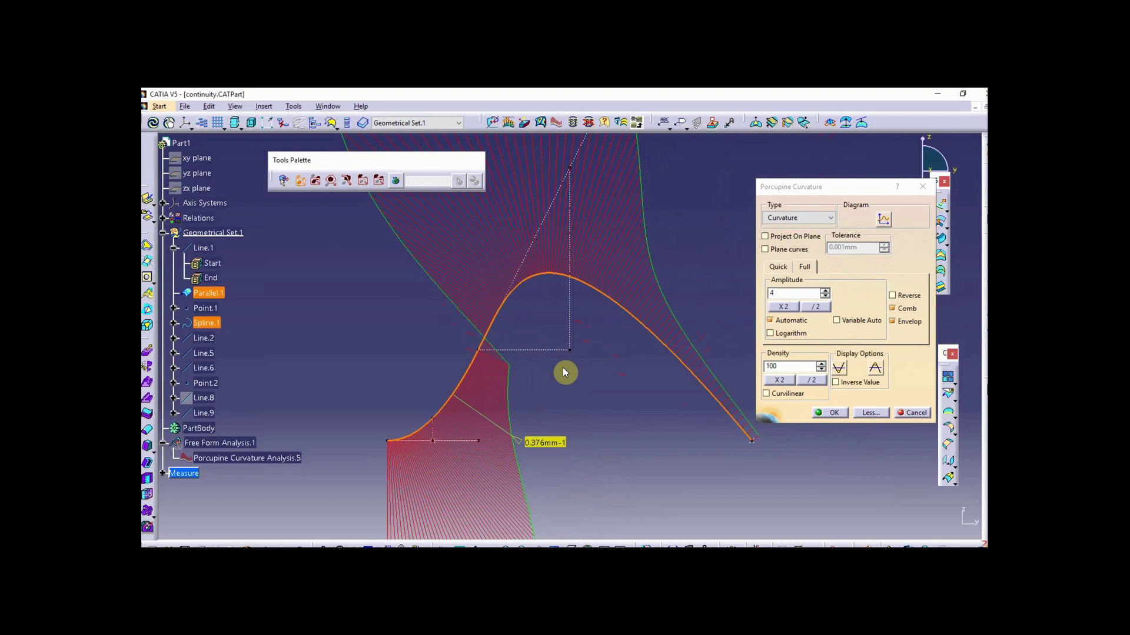
{"action": "middle_click_drag", "start_coordinate": [583, 366], "coordinate": [506, 380]}
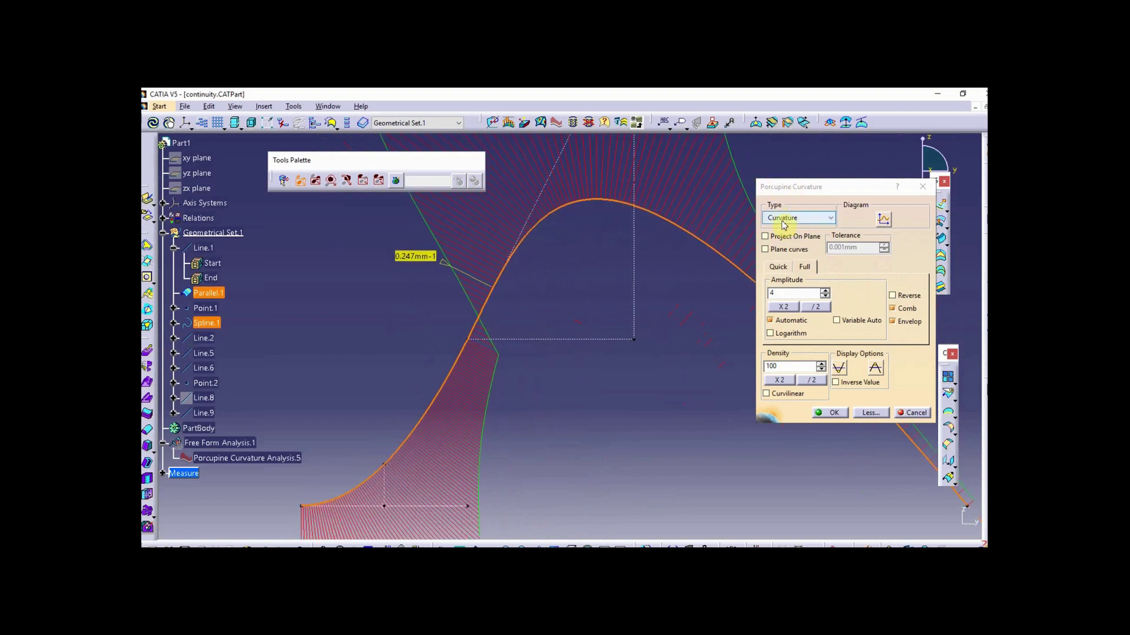
{"action": "middle_click_drag", "start_coordinate": [572, 310], "coordinate": [541, 321]}
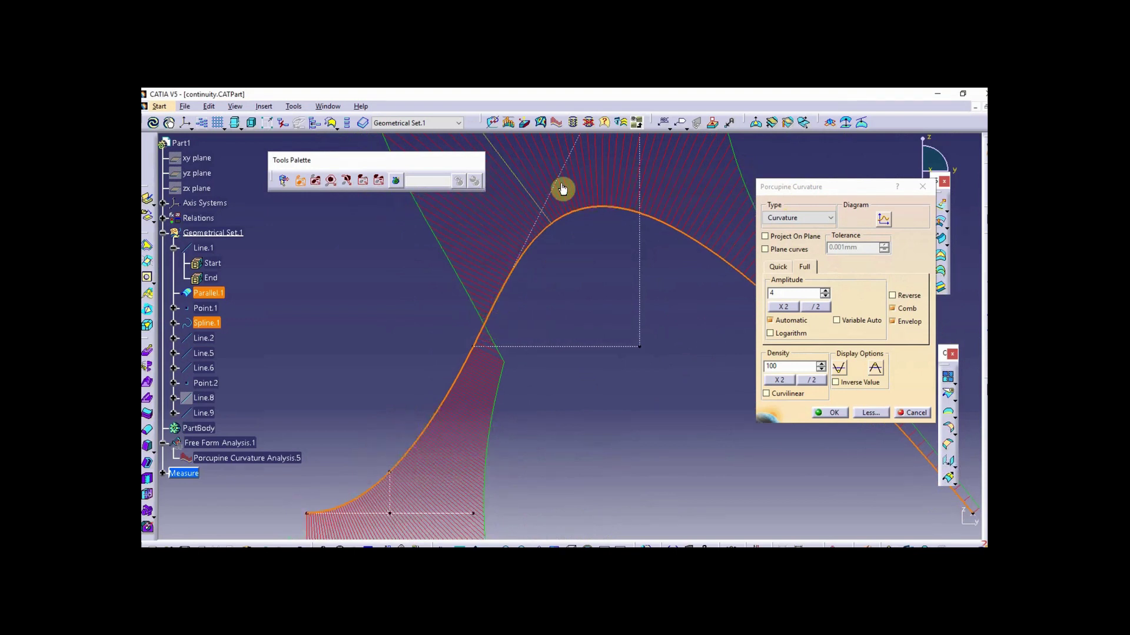
{"action": "mouse_move", "coordinate": [521, 250]}
{"action": "middle_click_drag", "start_coordinate": [535, 264], "coordinate": [535, 323]}
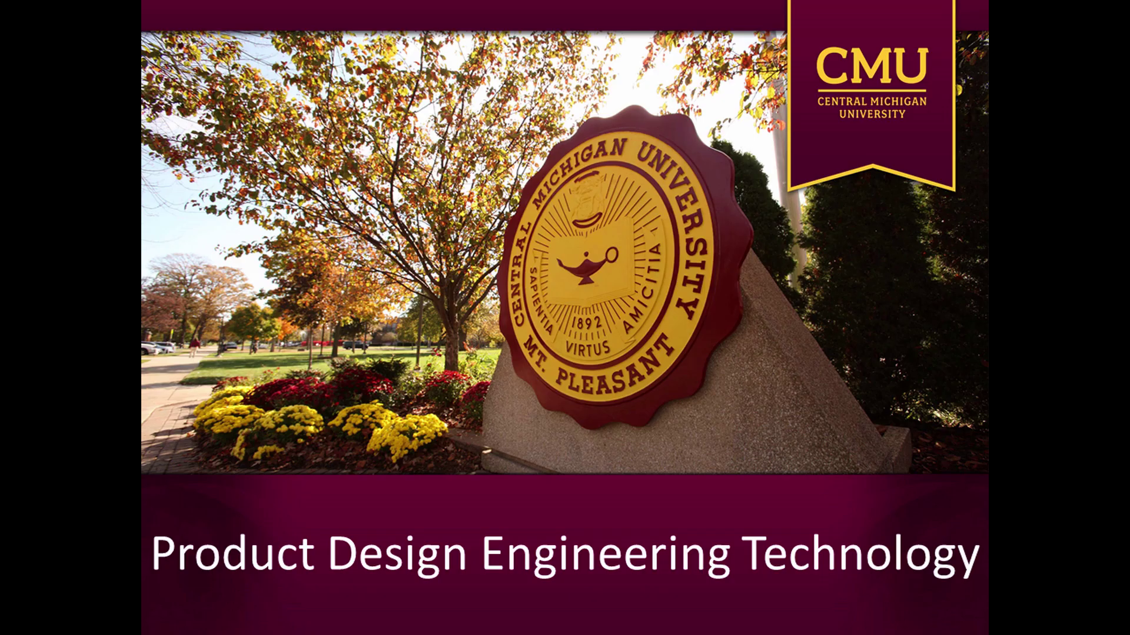